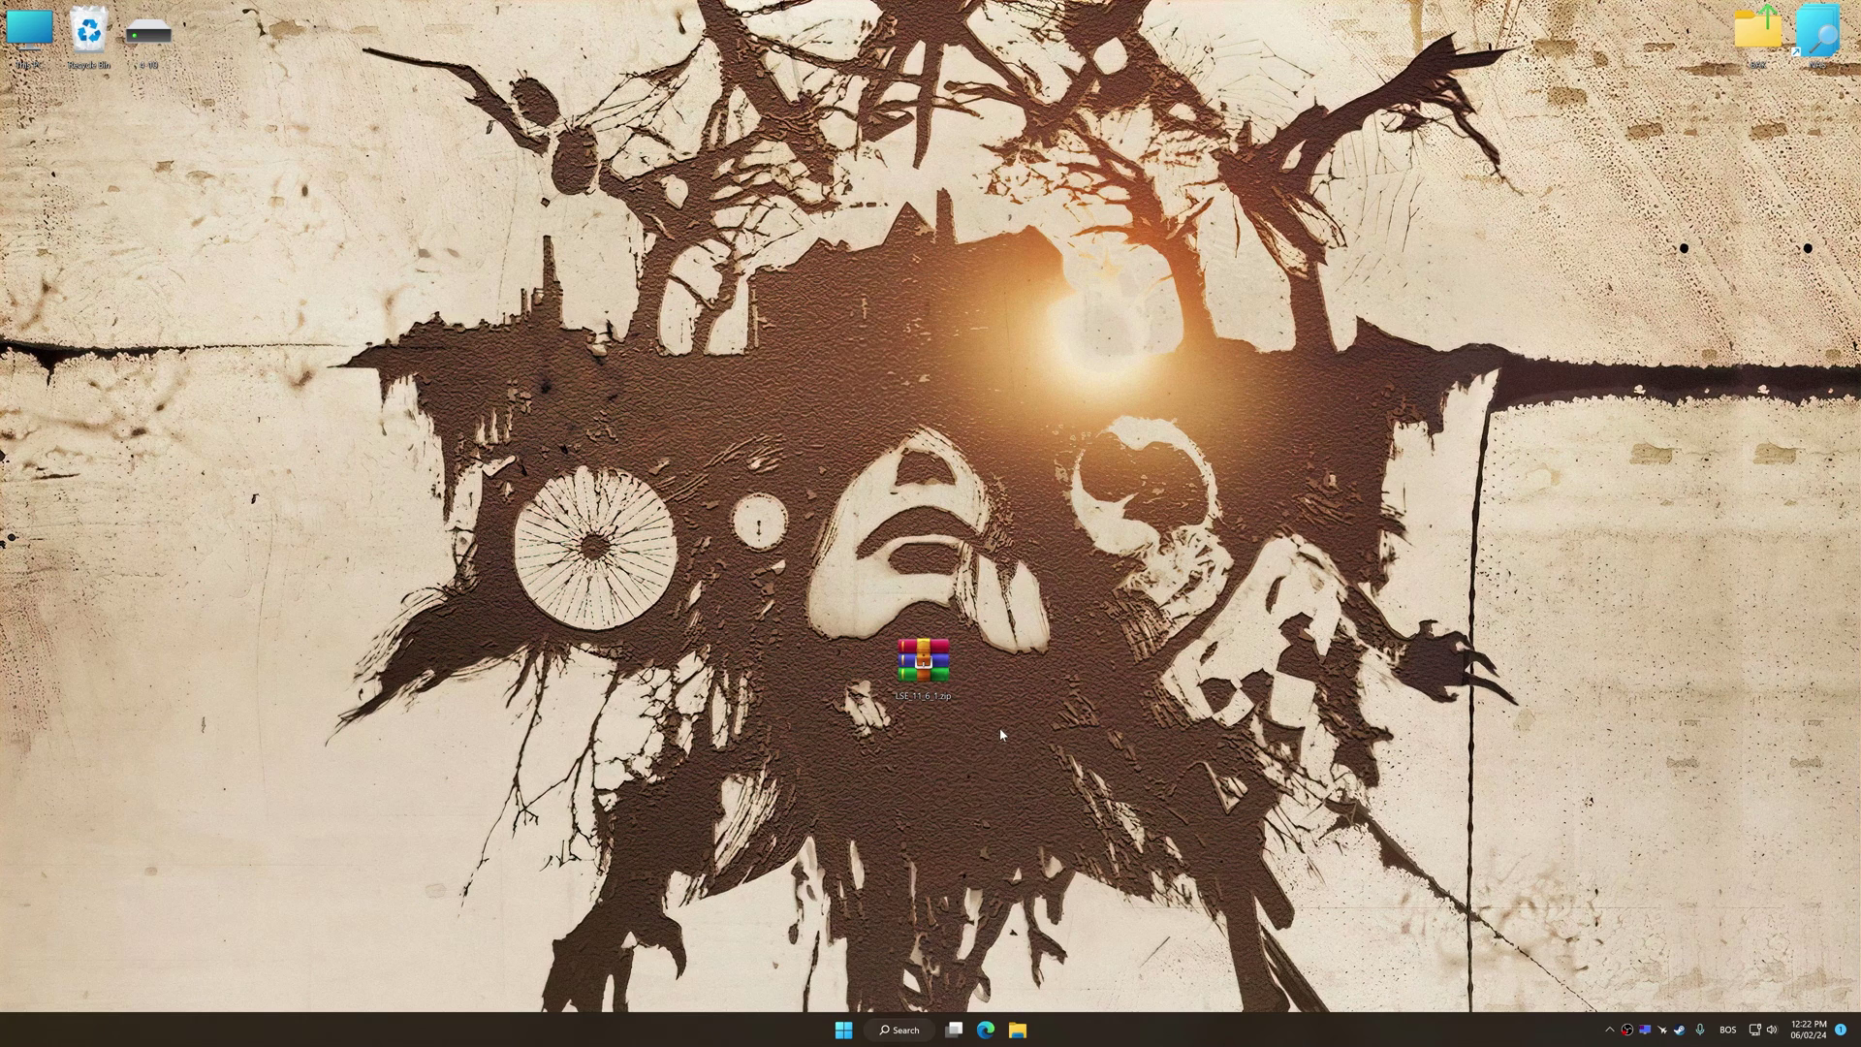
- Extract the downloaded zip with WinRAR, then install Low Specs Experience through to Finish
{"action": "right_click", "coordinate": [945, 692]}
{"action": "mouse_move", "coordinate": [1036, 349]}
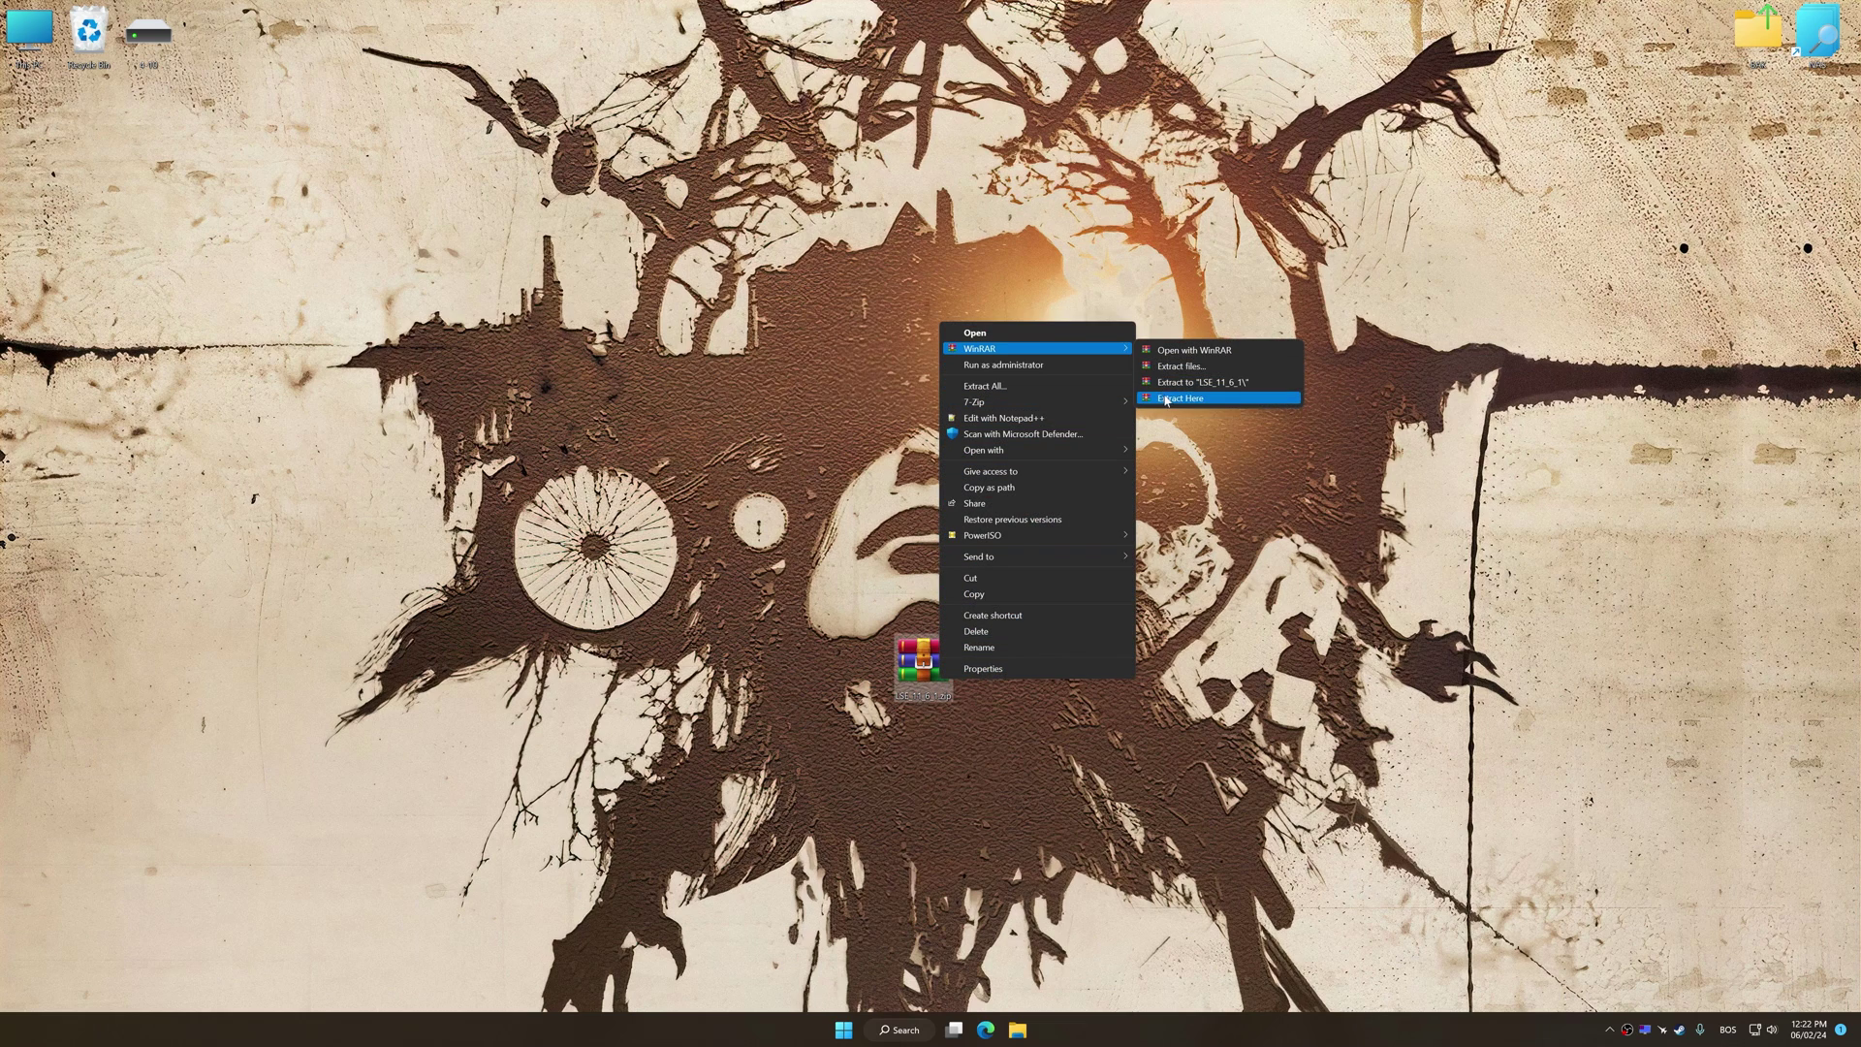
{"action": "left_click", "coordinate": [1165, 399]}
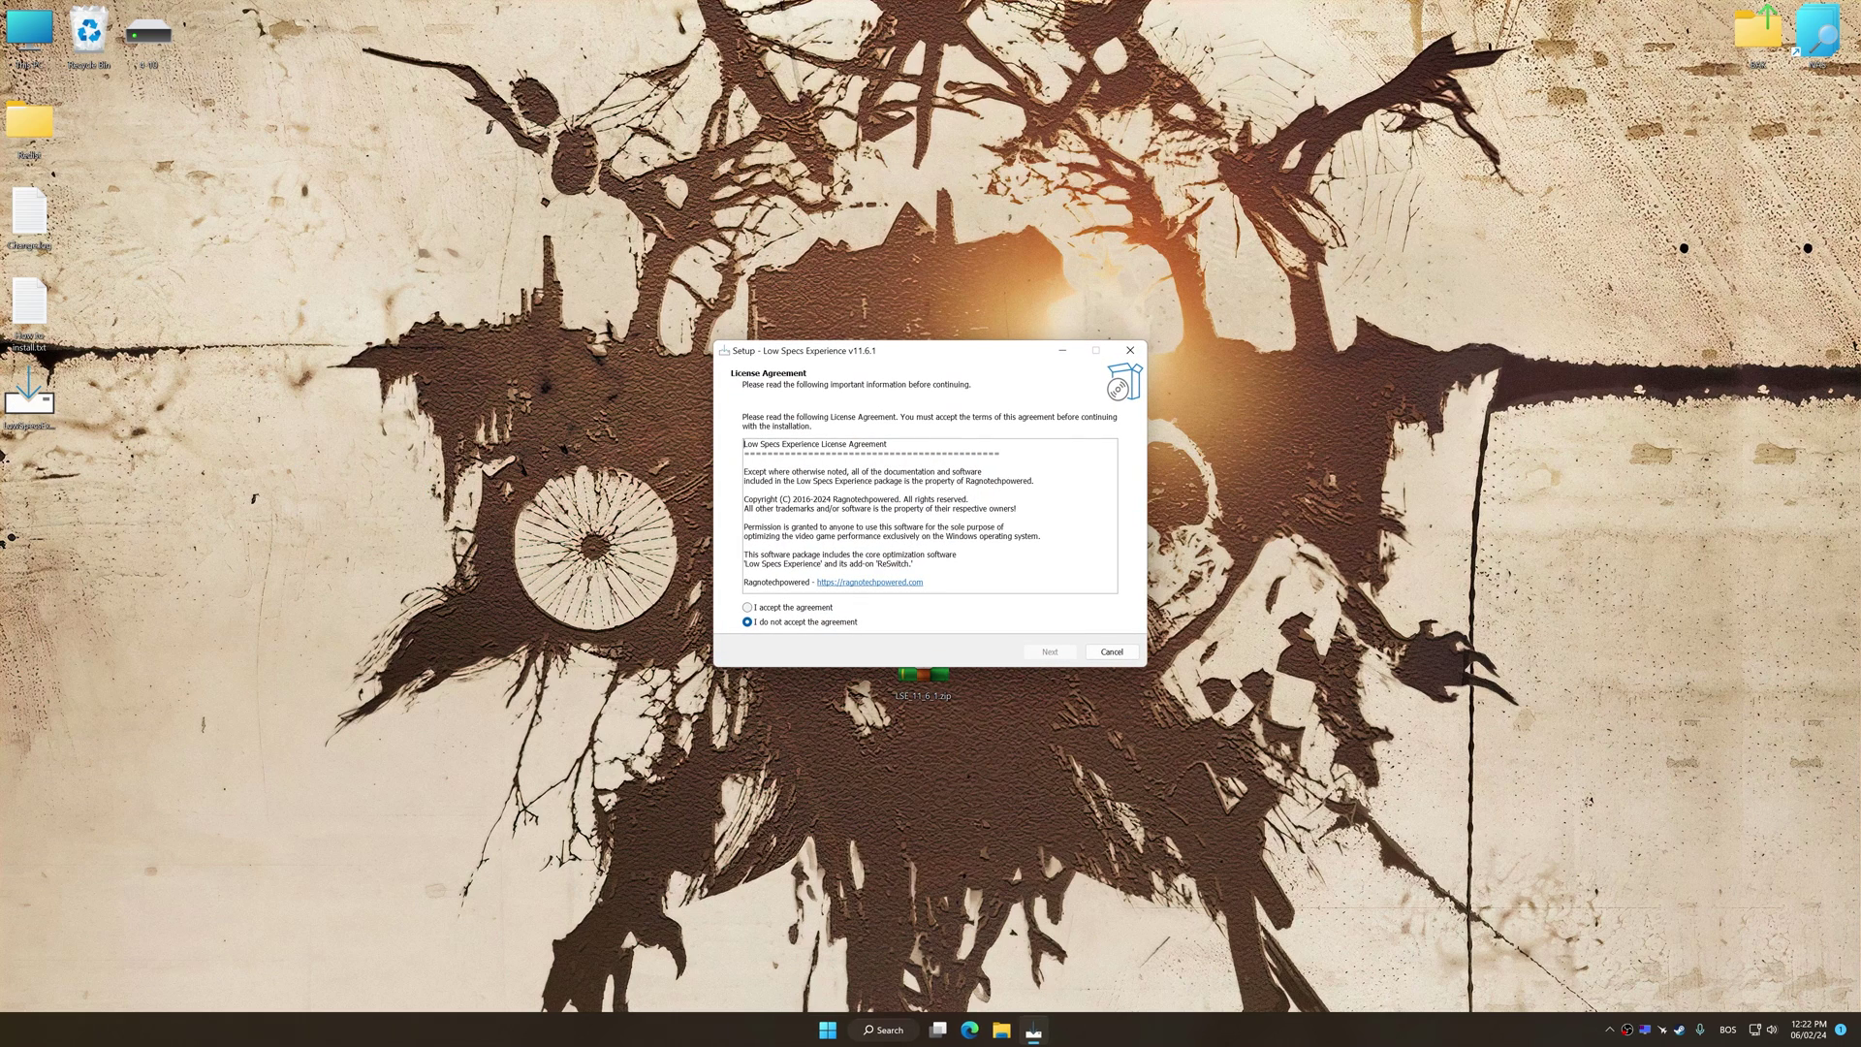
{"action": "left_click", "coordinate": [1052, 653]}
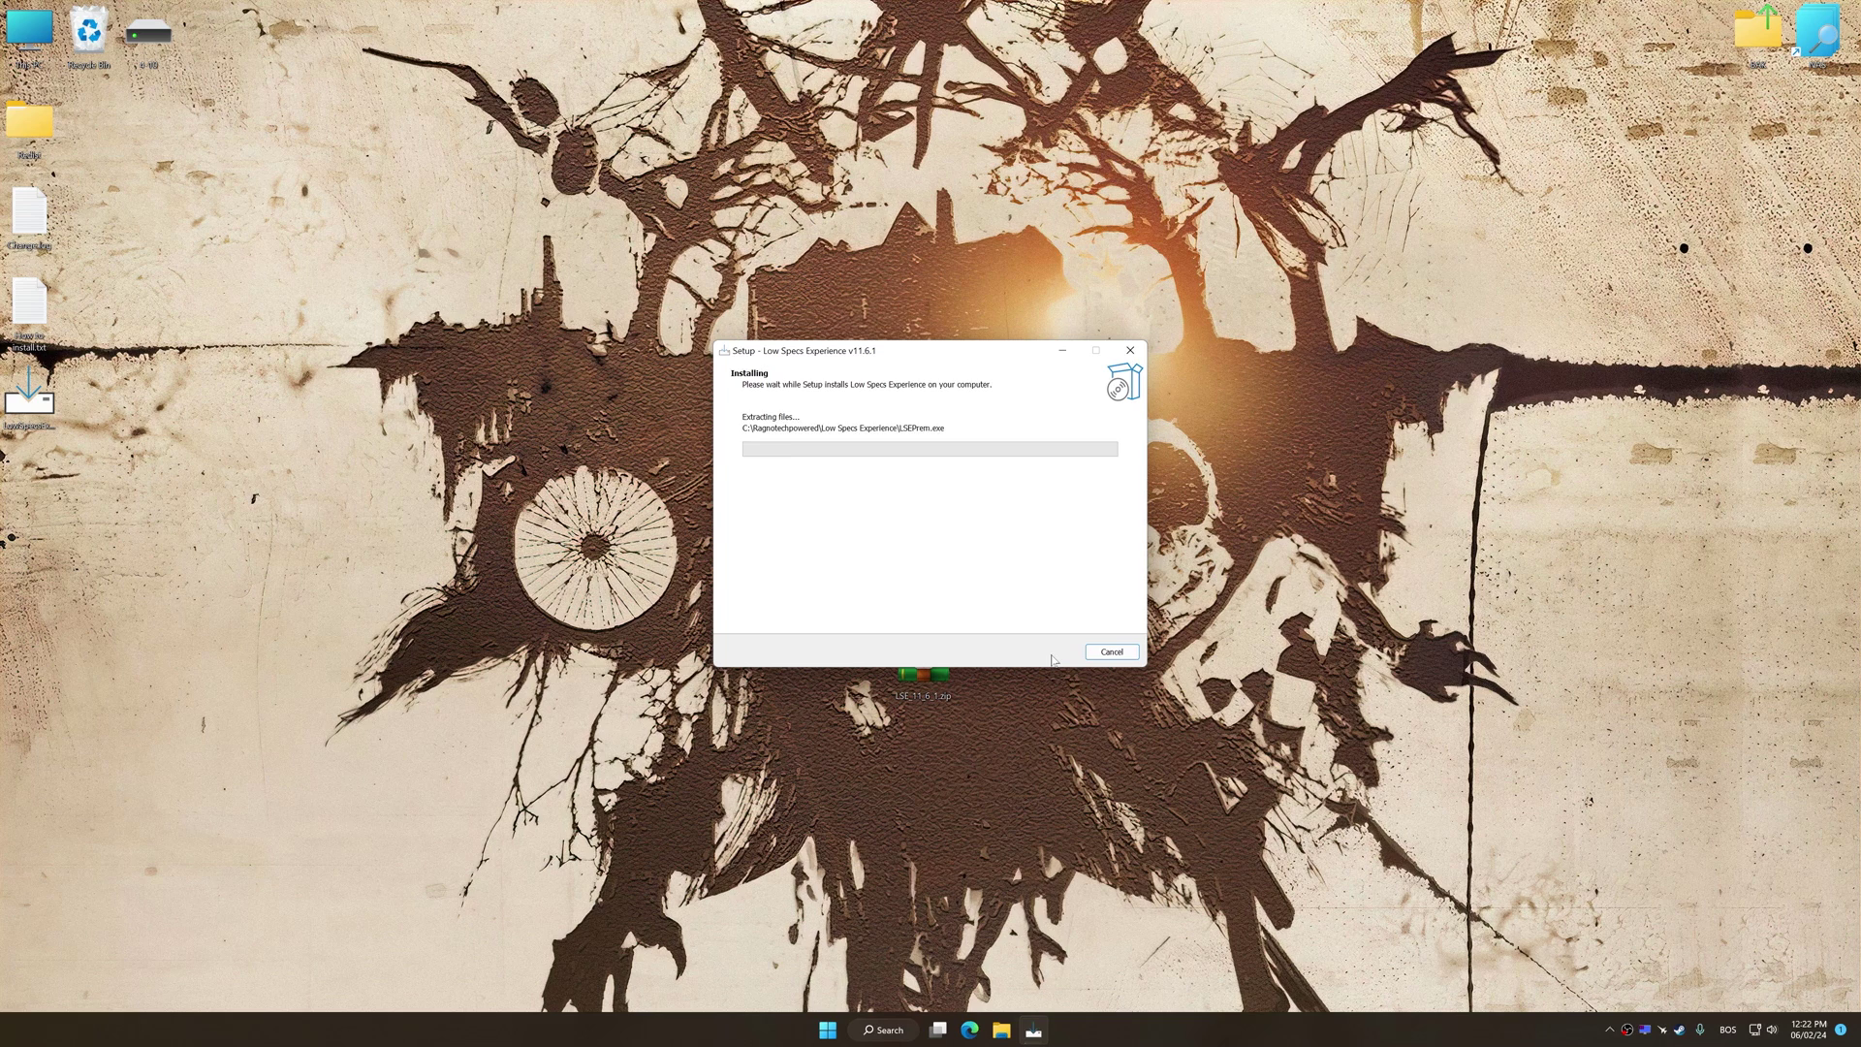
{"action": "left_click", "coordinate": [1050, 653]}
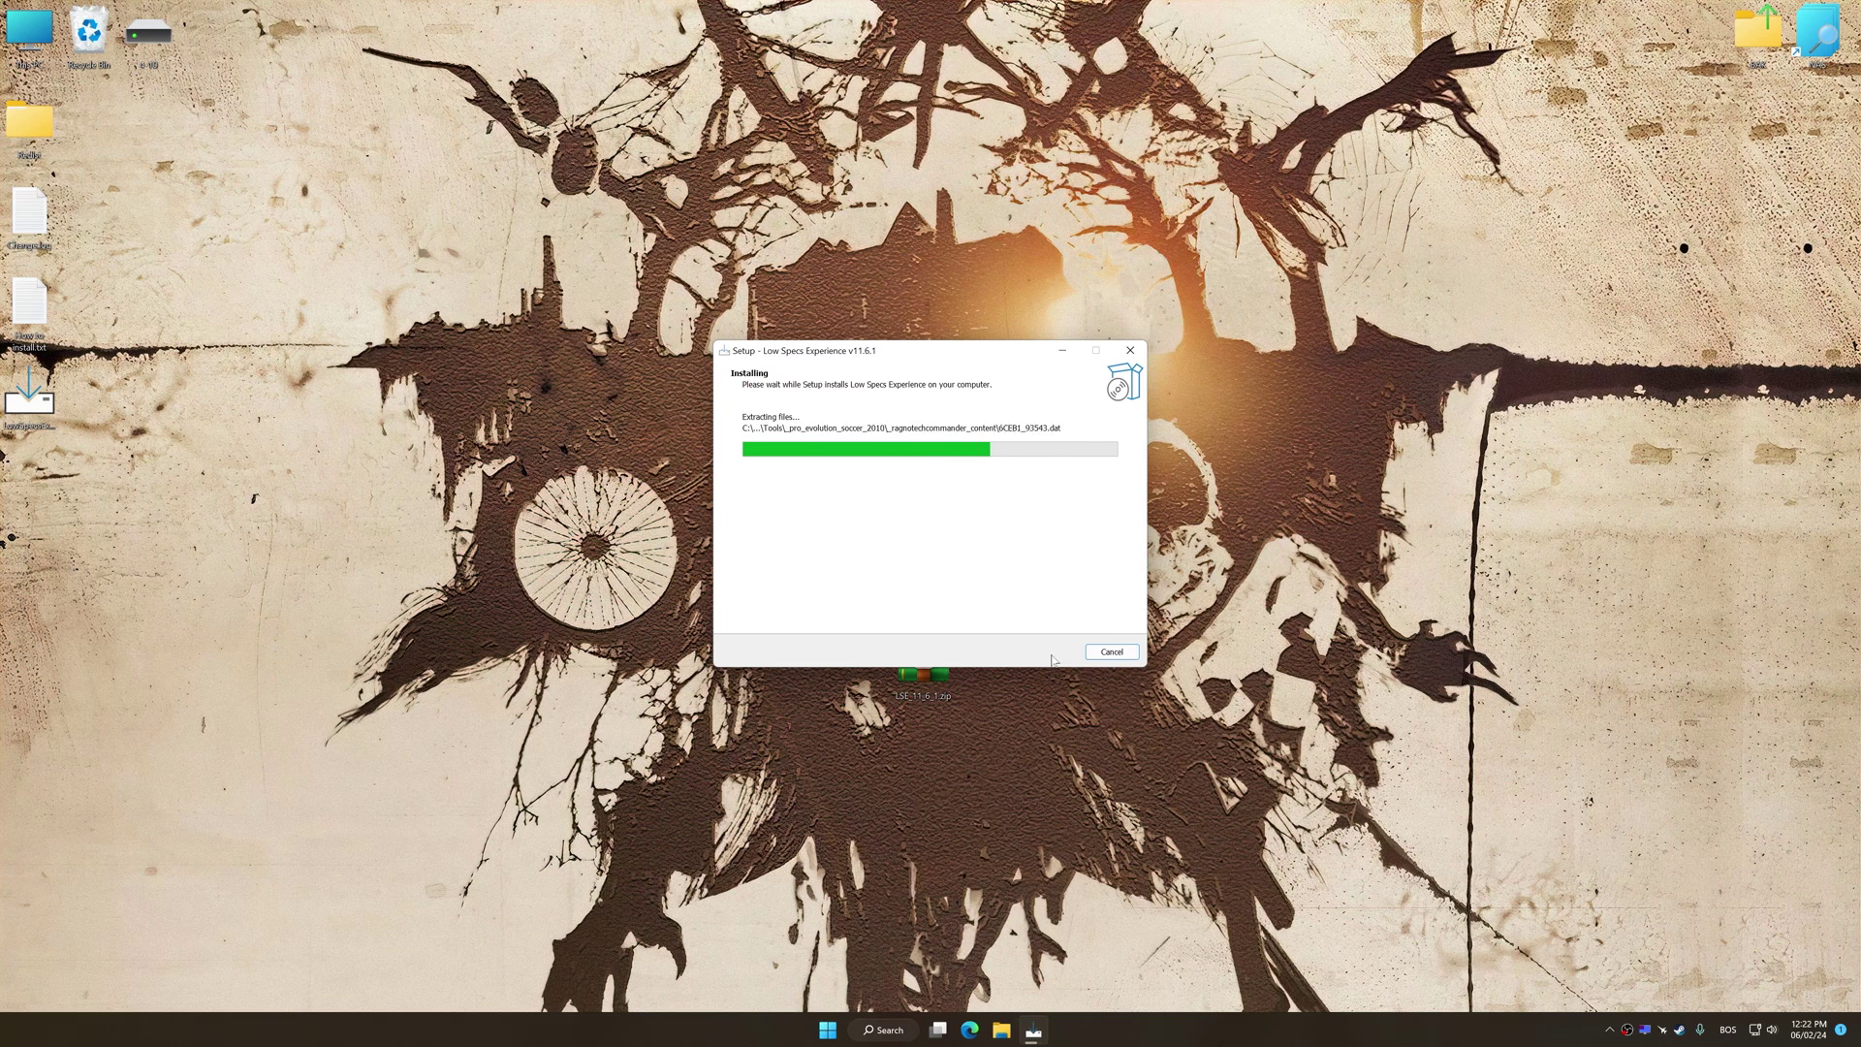
{"action": "left_click", "coordinate": [1051, 652]}
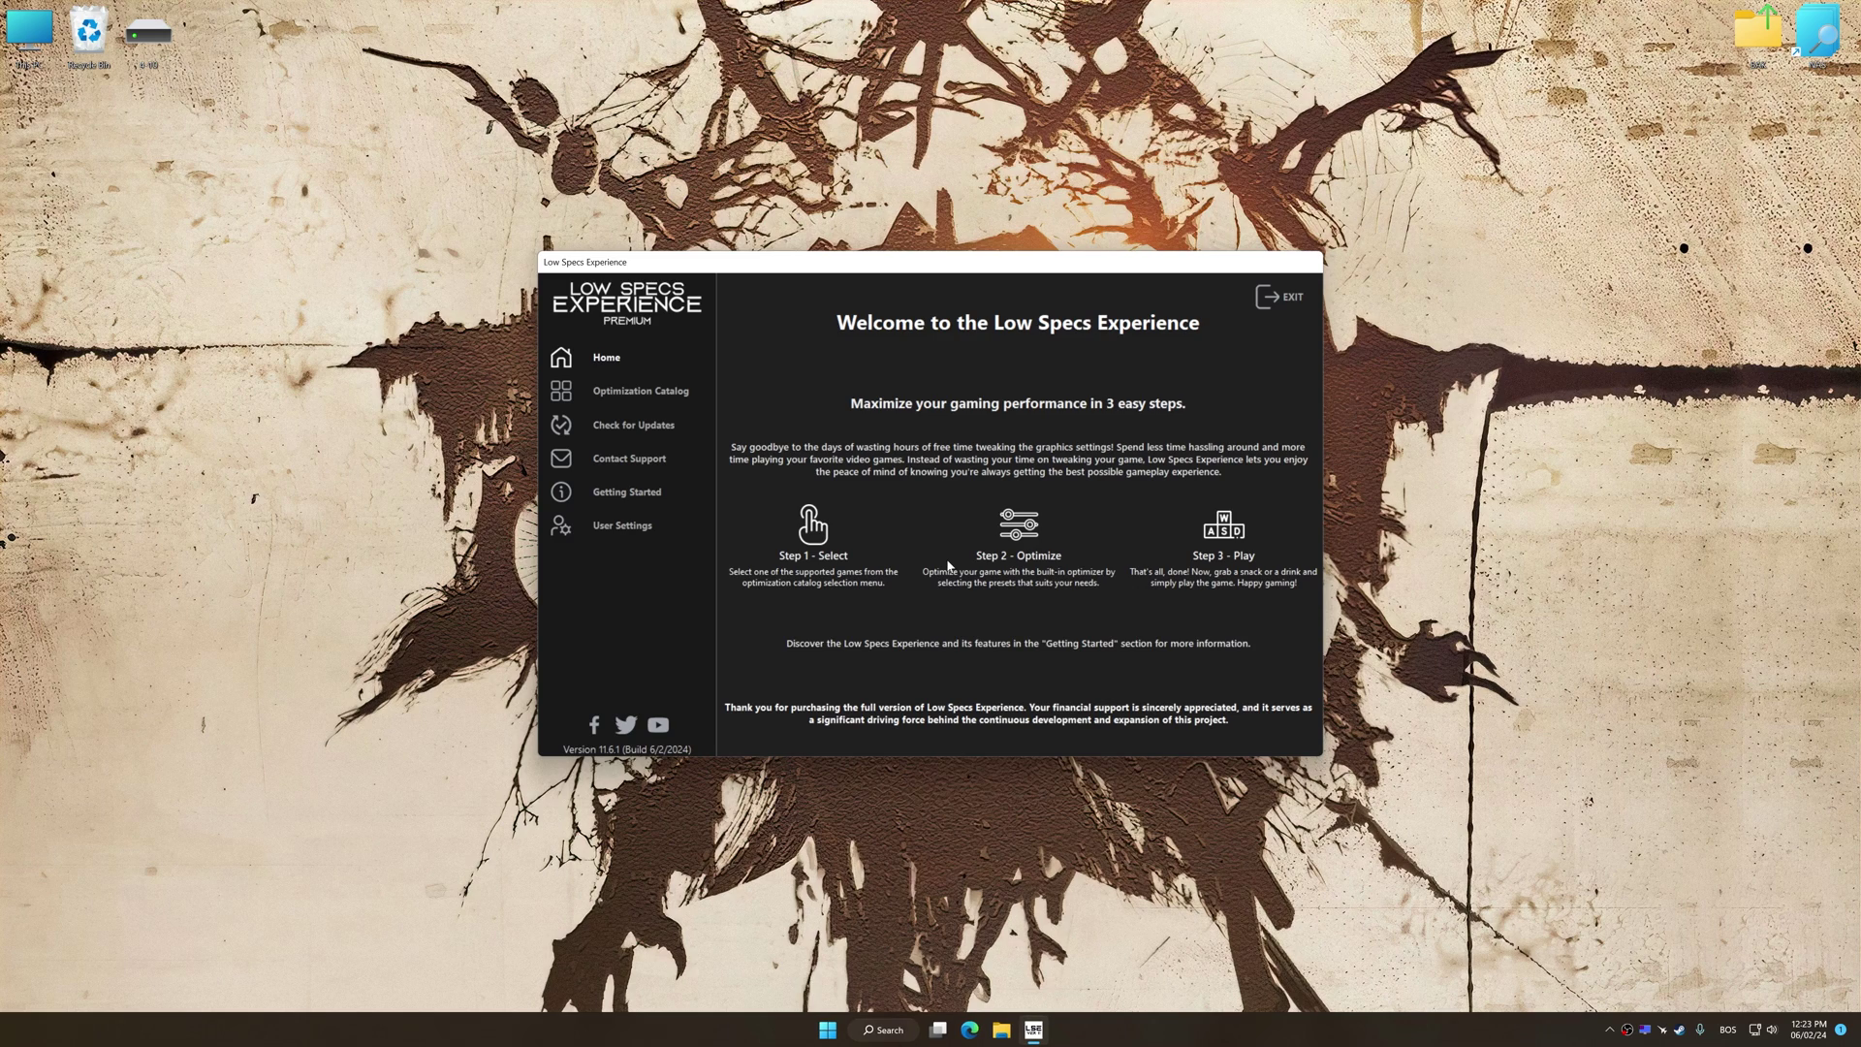
- Choose Resident Evil 7: Biohazard in the Optimization Catalog and load its optimization package
{"action": "left_click", "coordinate": [611, 396]}
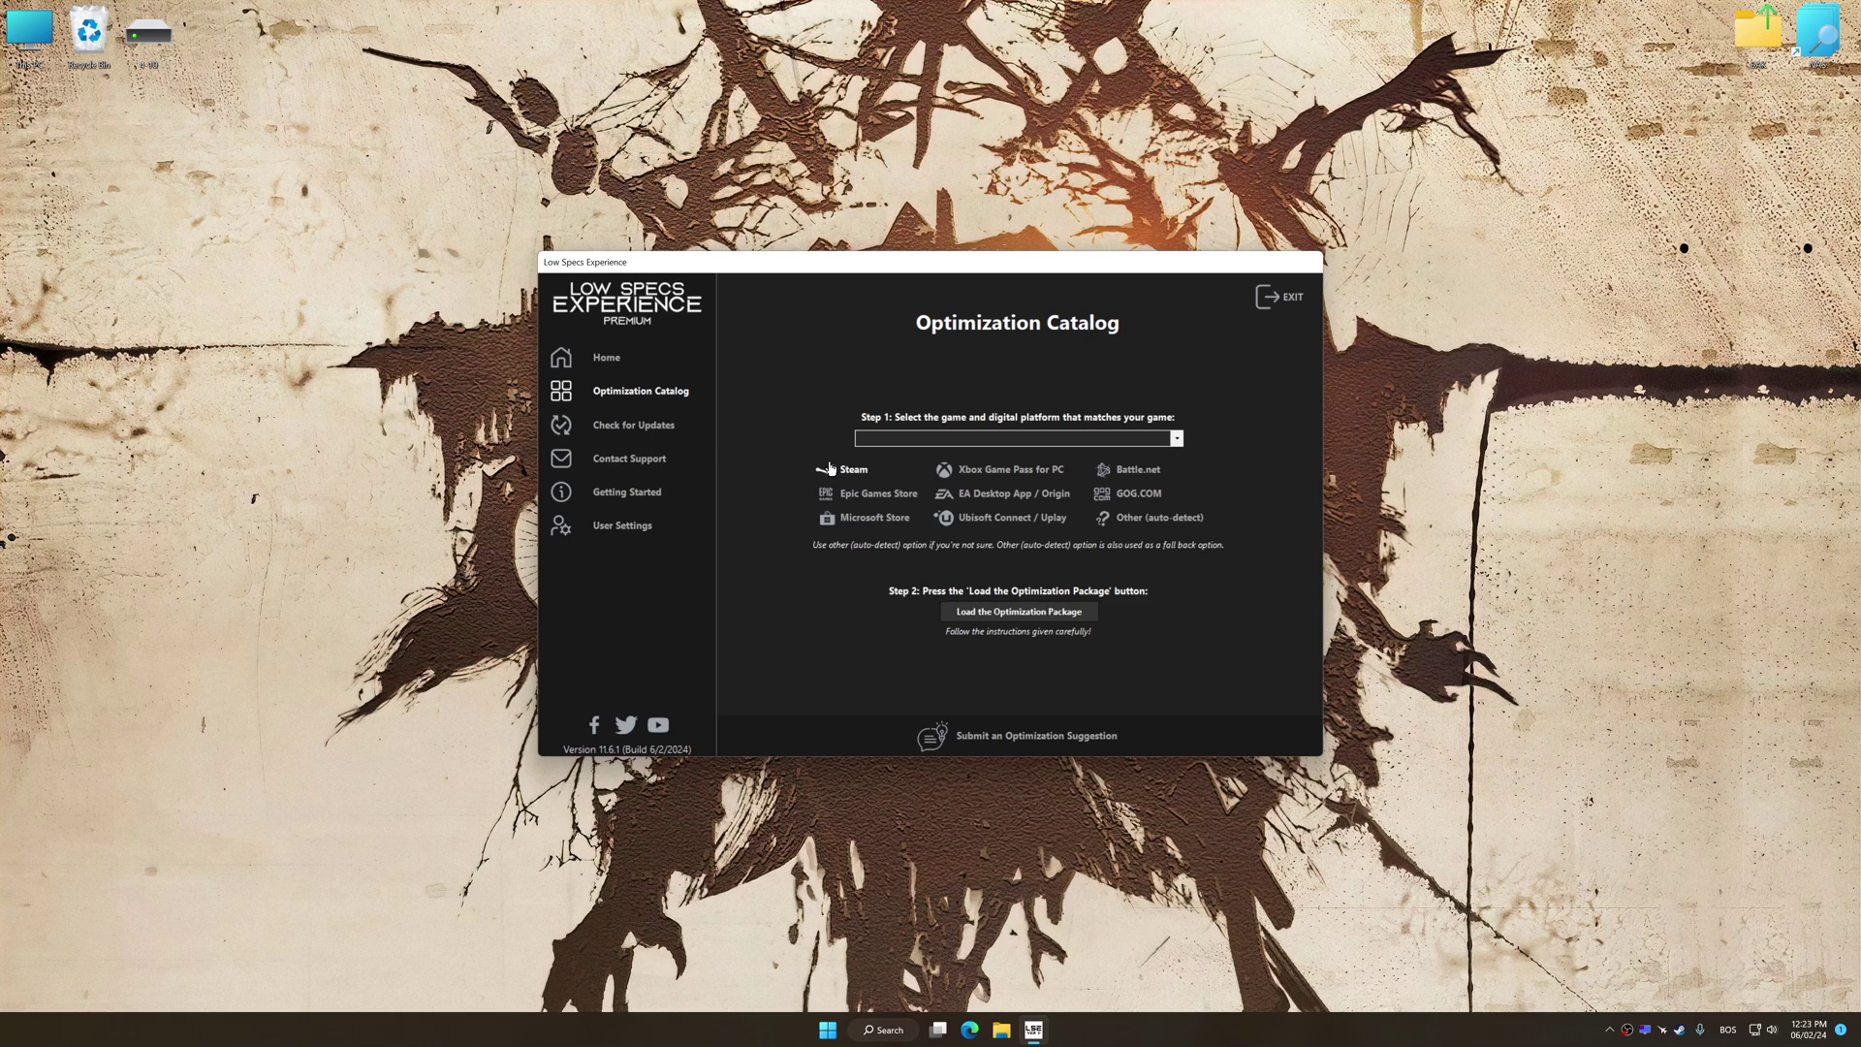
{"action": "left_click", "coordinate": [1011, 441]}
{"action": "scroll", "coordinate": [1018, 509], "scroll_direction": "down", "scroll_amount": 10}
{"action": "scroll", "coordinate": [1018, 510], "scroll_direction": "down", "scroll_amount": 10}
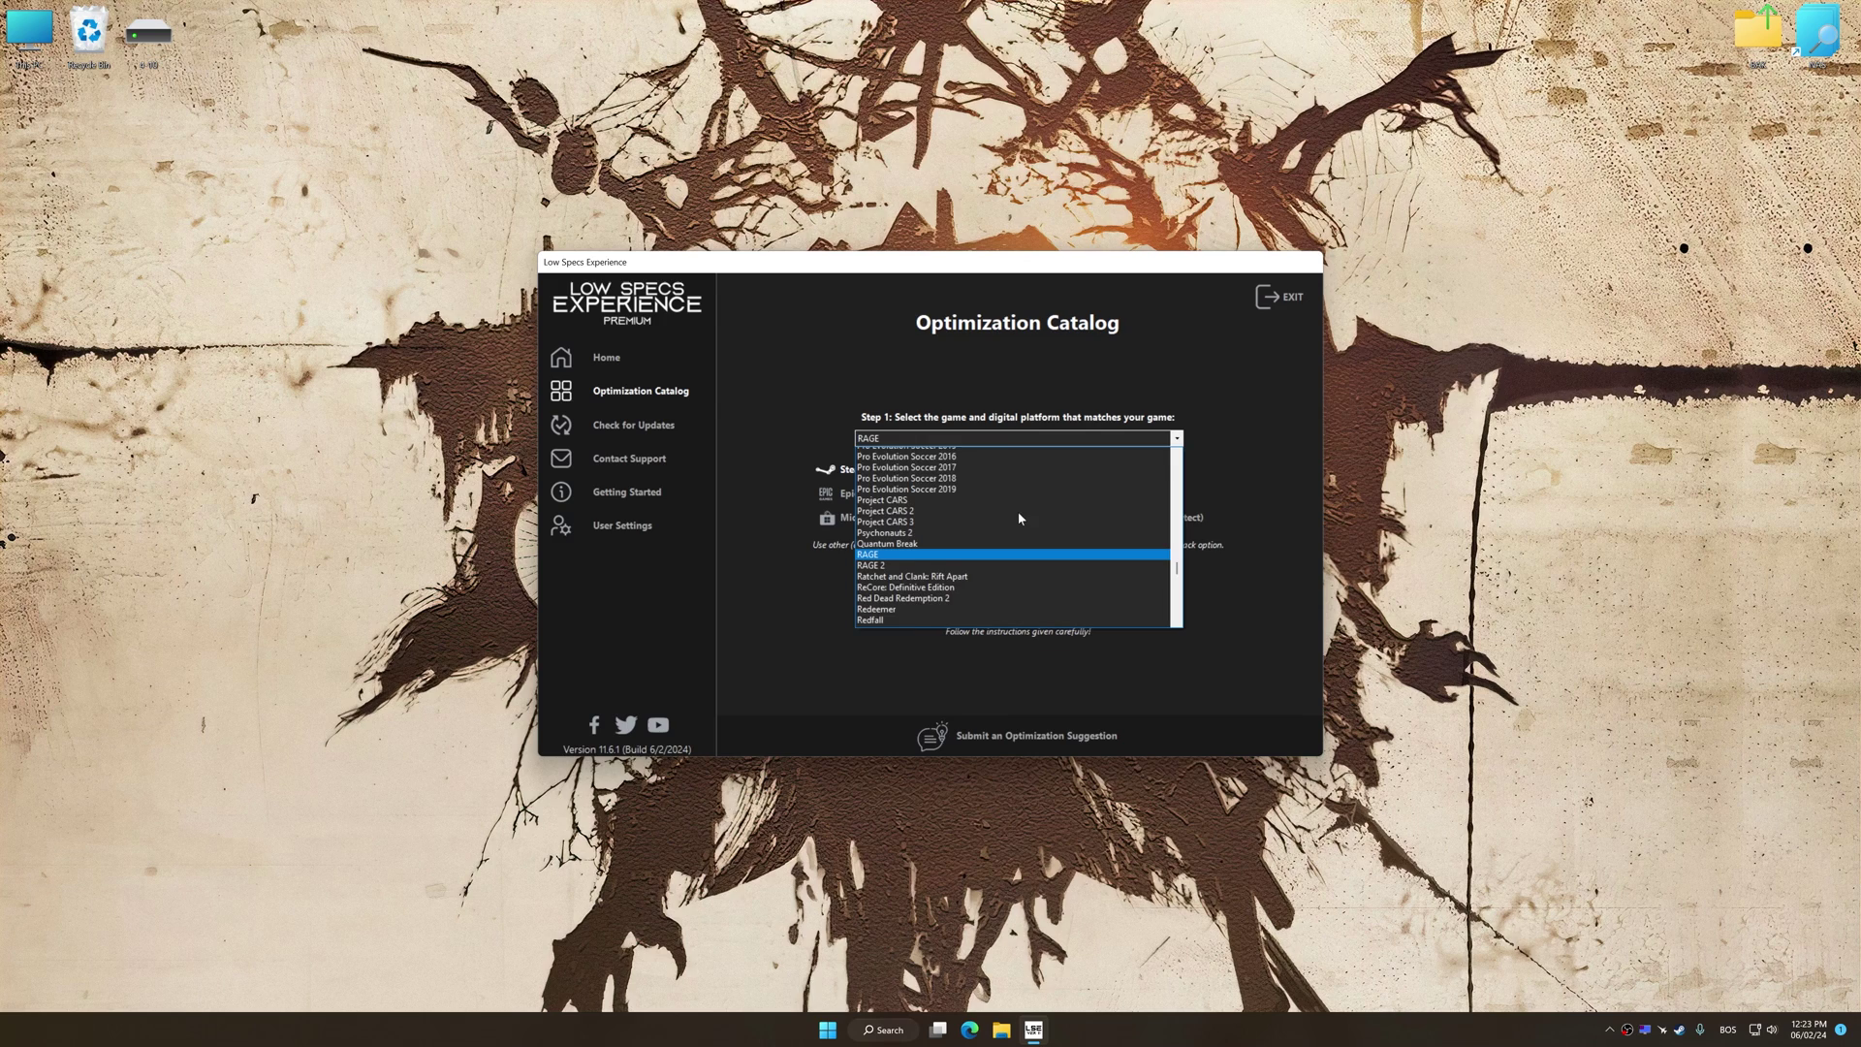
{"action": "scroll", "coordinate": [1018, 511], "scroll_direction": "down", "scroll_amount": 5}
{"action": "scroll", "coordinate": [1019, 510], "scroll_direction": "down", "scroll_amount": 5}
{"action": "scroll", "coordinate": [1018, 511], "scroll_direction": "down", "scroll_amount": 5}
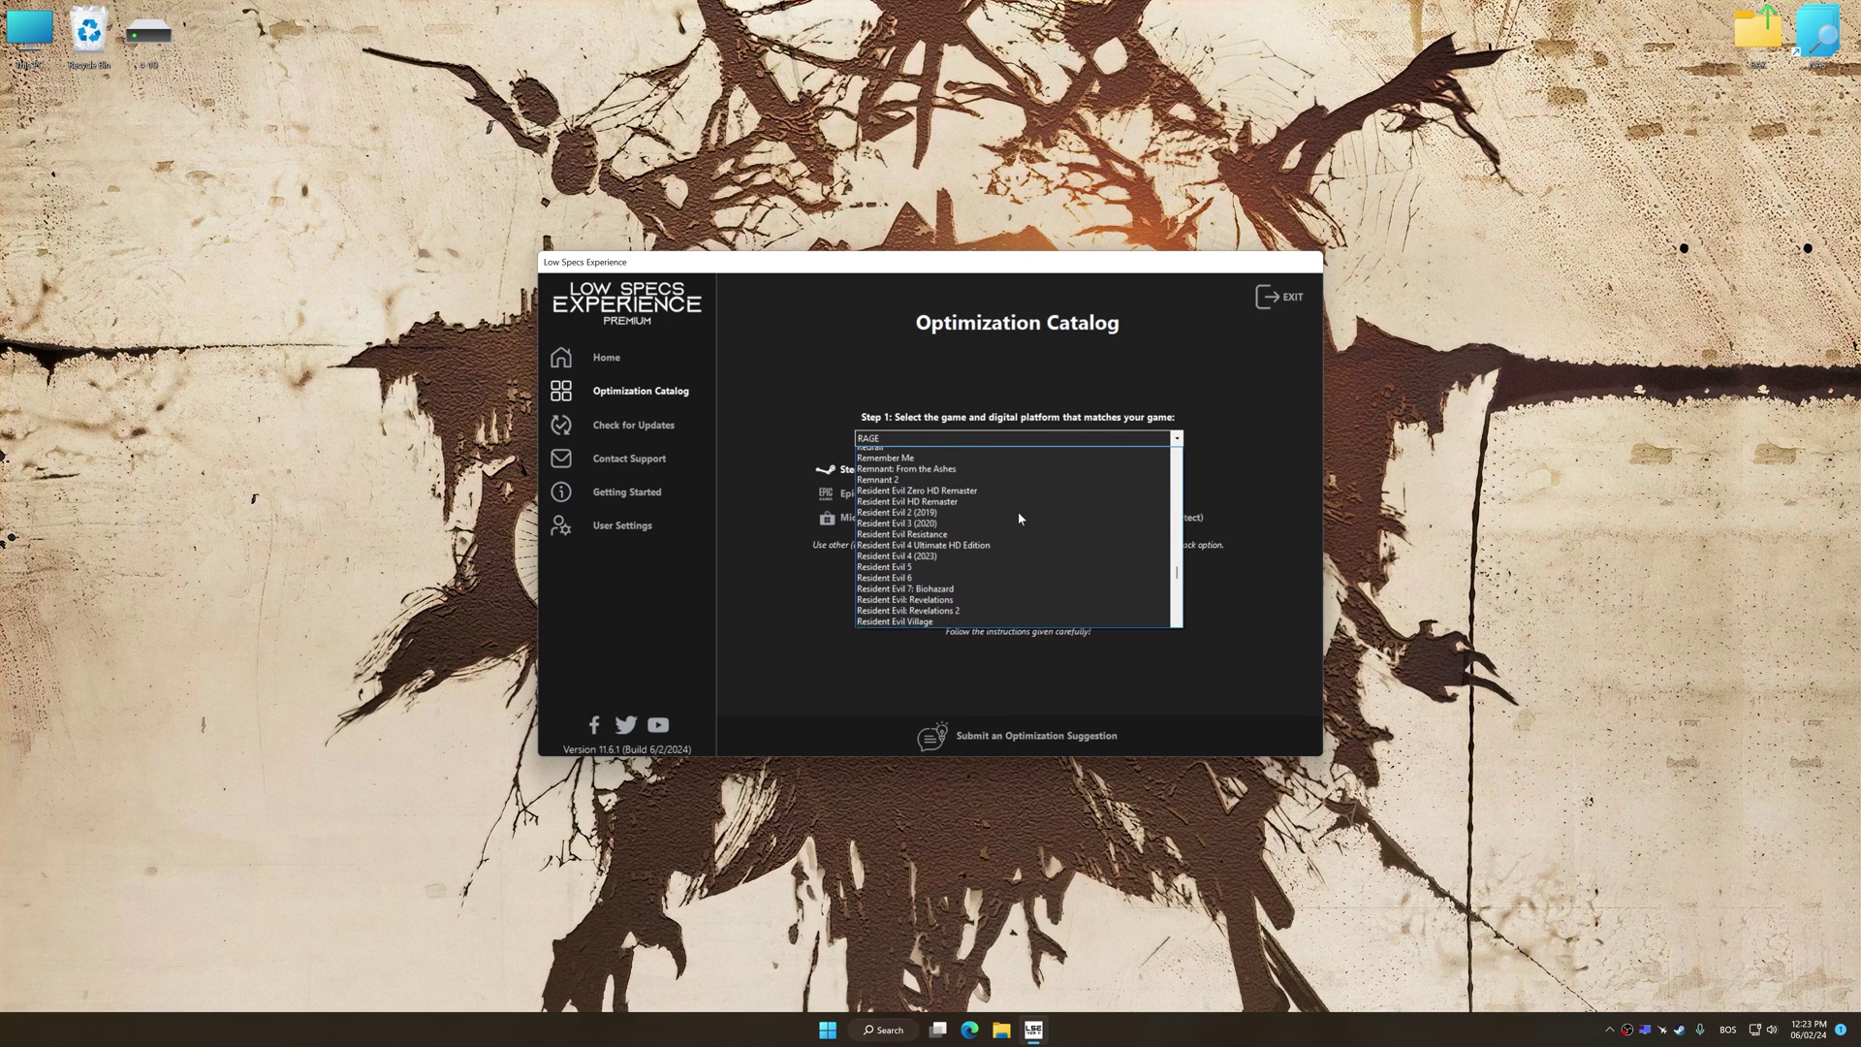
{"action": "left_click", "coordinate": [956, 559]}
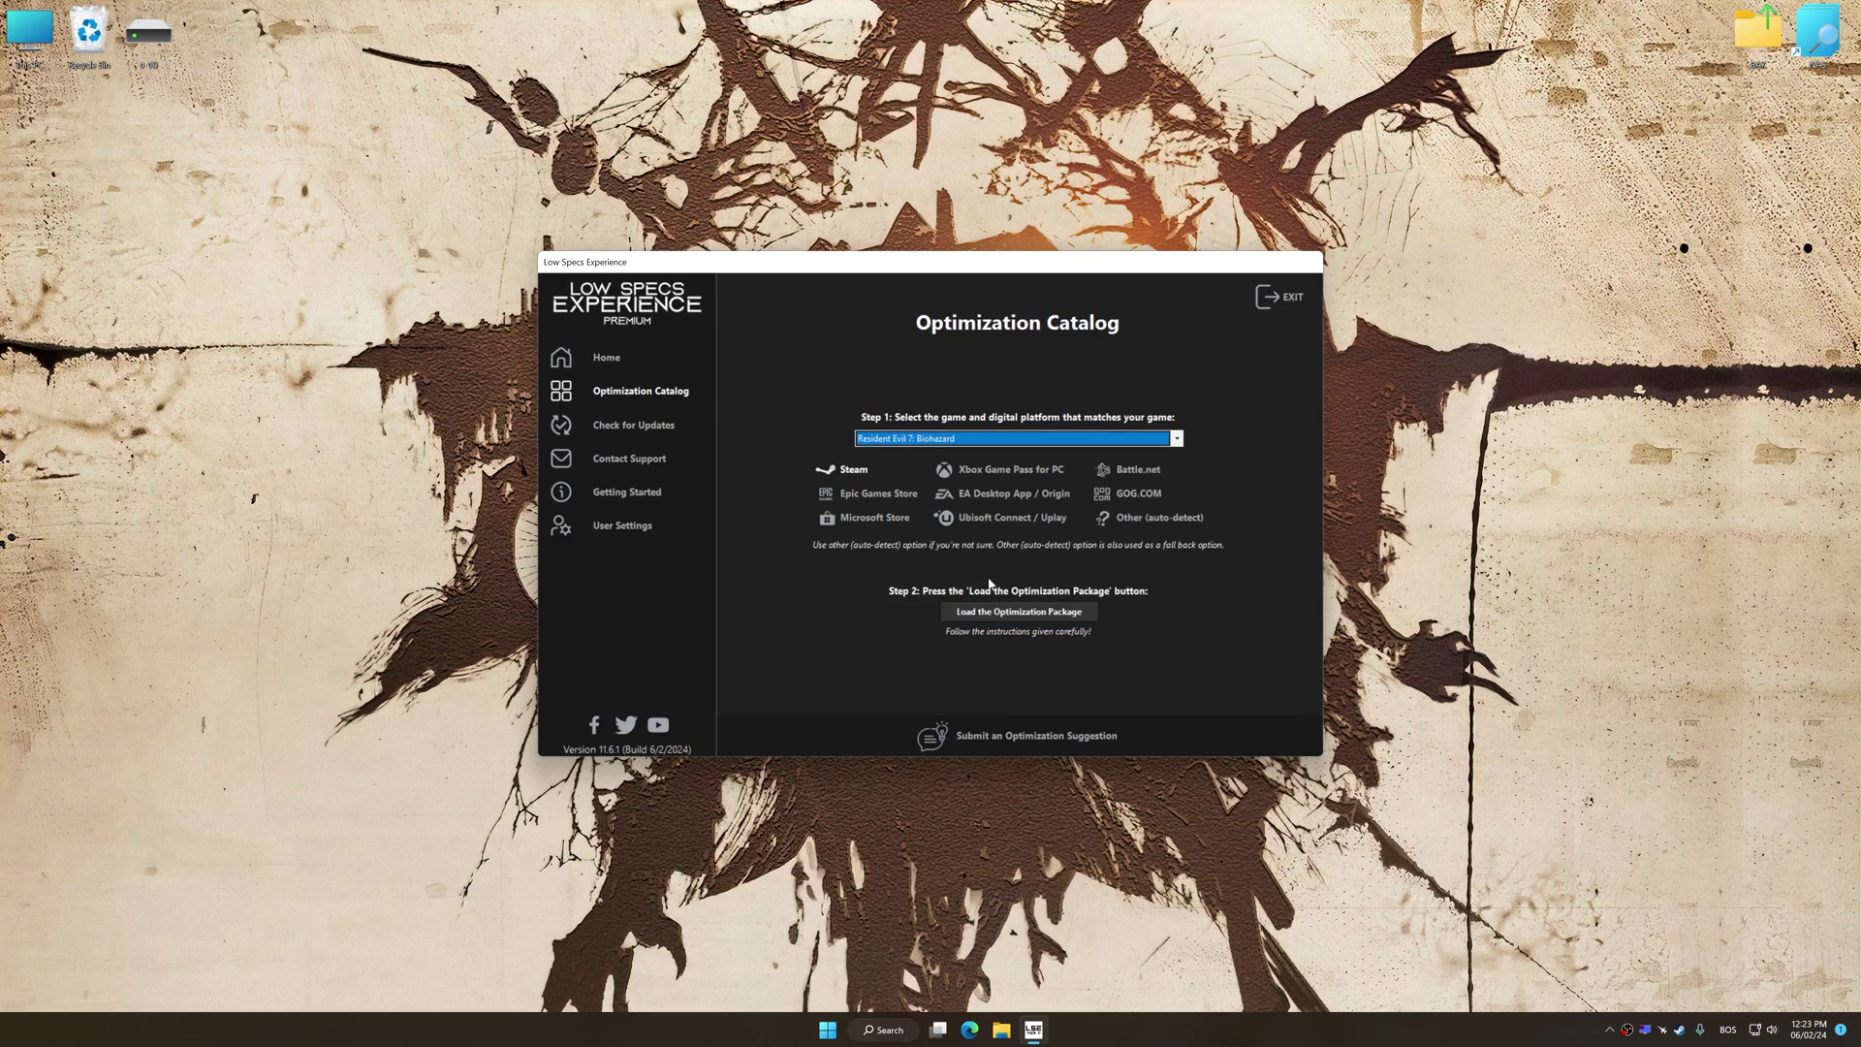
{"action": "left_click", "coordinate": [1023, 613]}
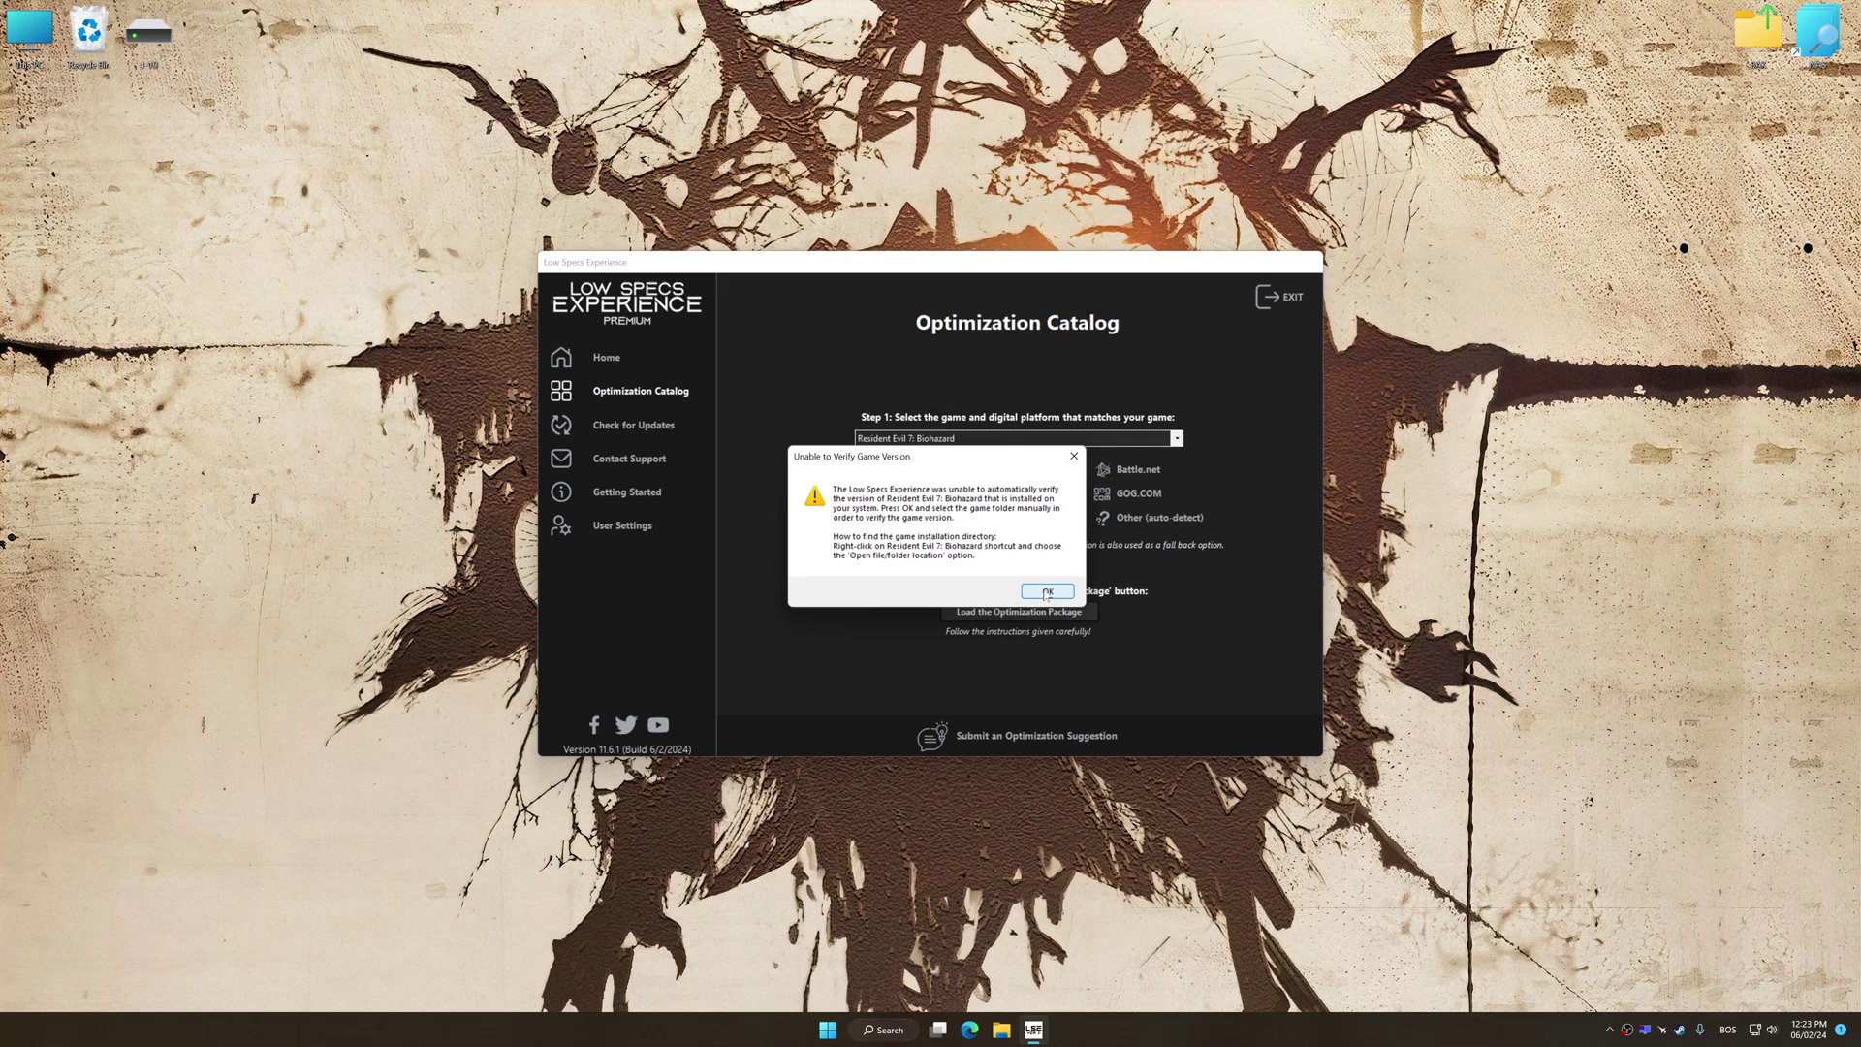
- Dismiss the version warning and set the RESIDENT EVIL 7 biohazard folder as the game location
{"action": "left_click", "coordinate": [1048, 592]}
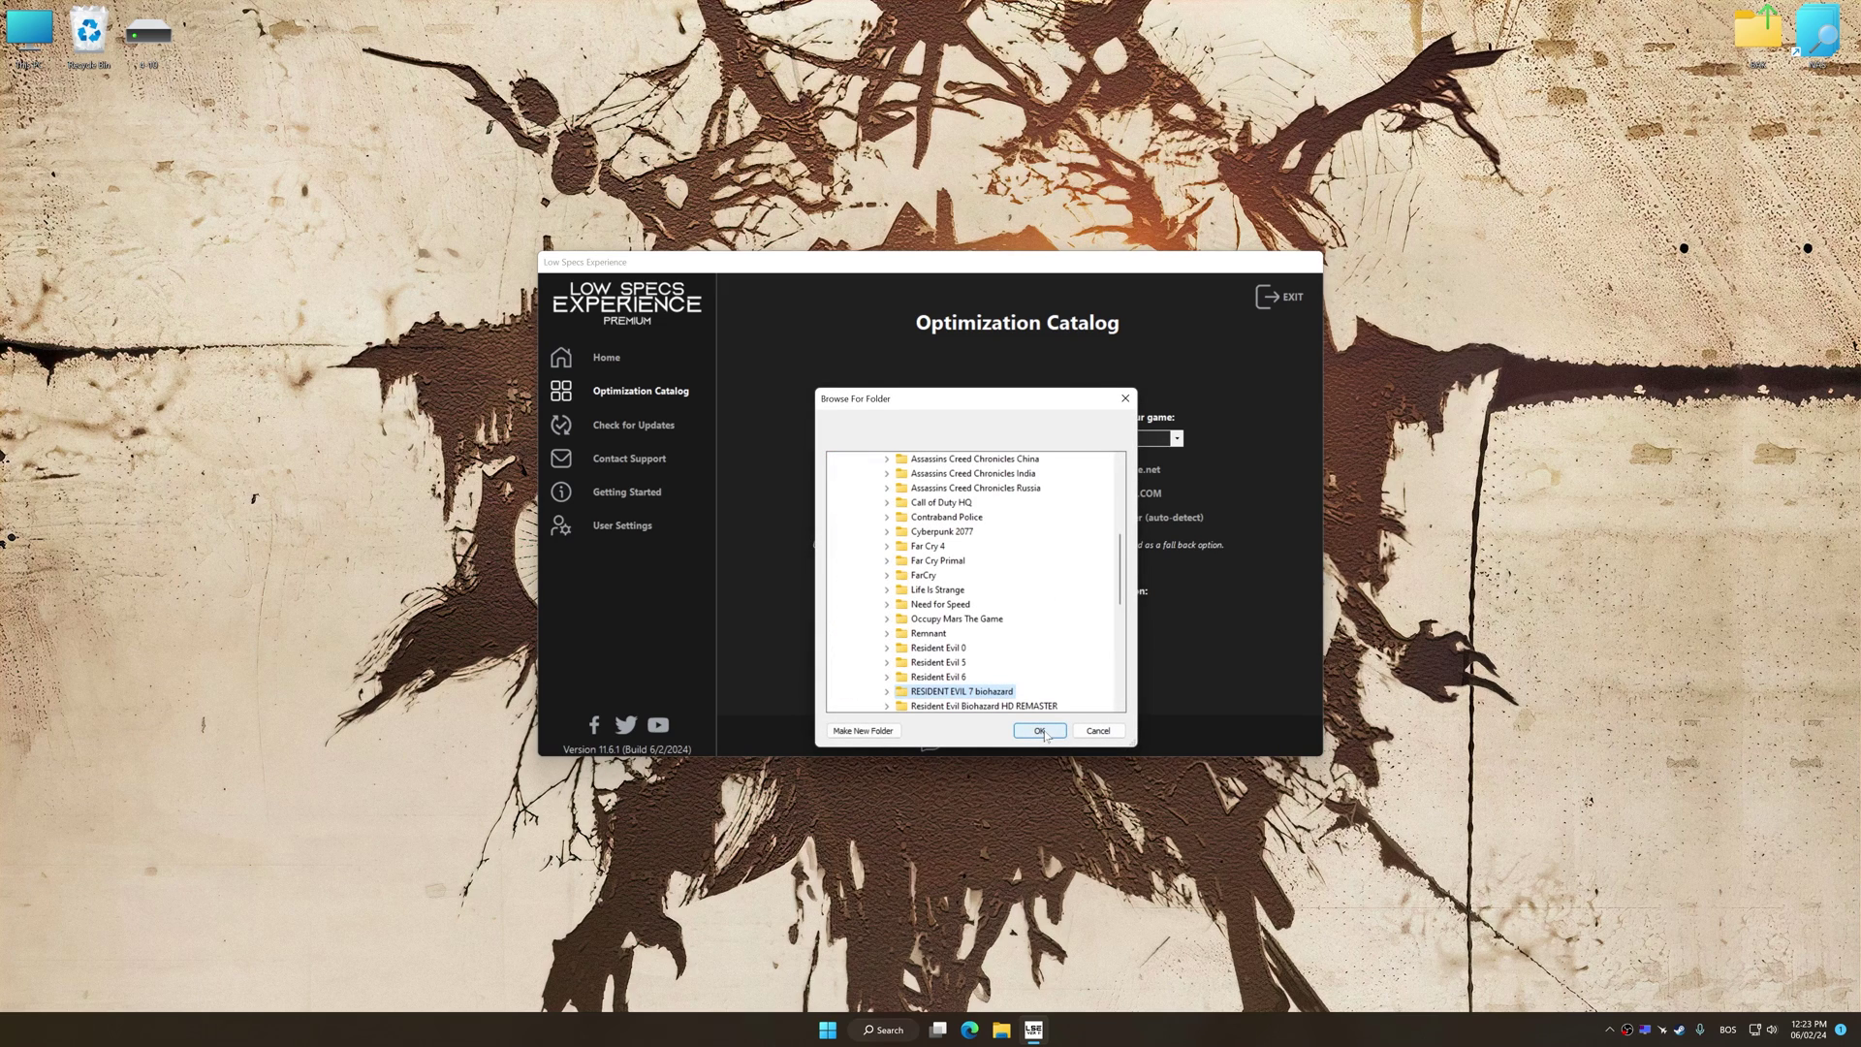
{"action": "left_click", "coordinate": [1041, 731]}
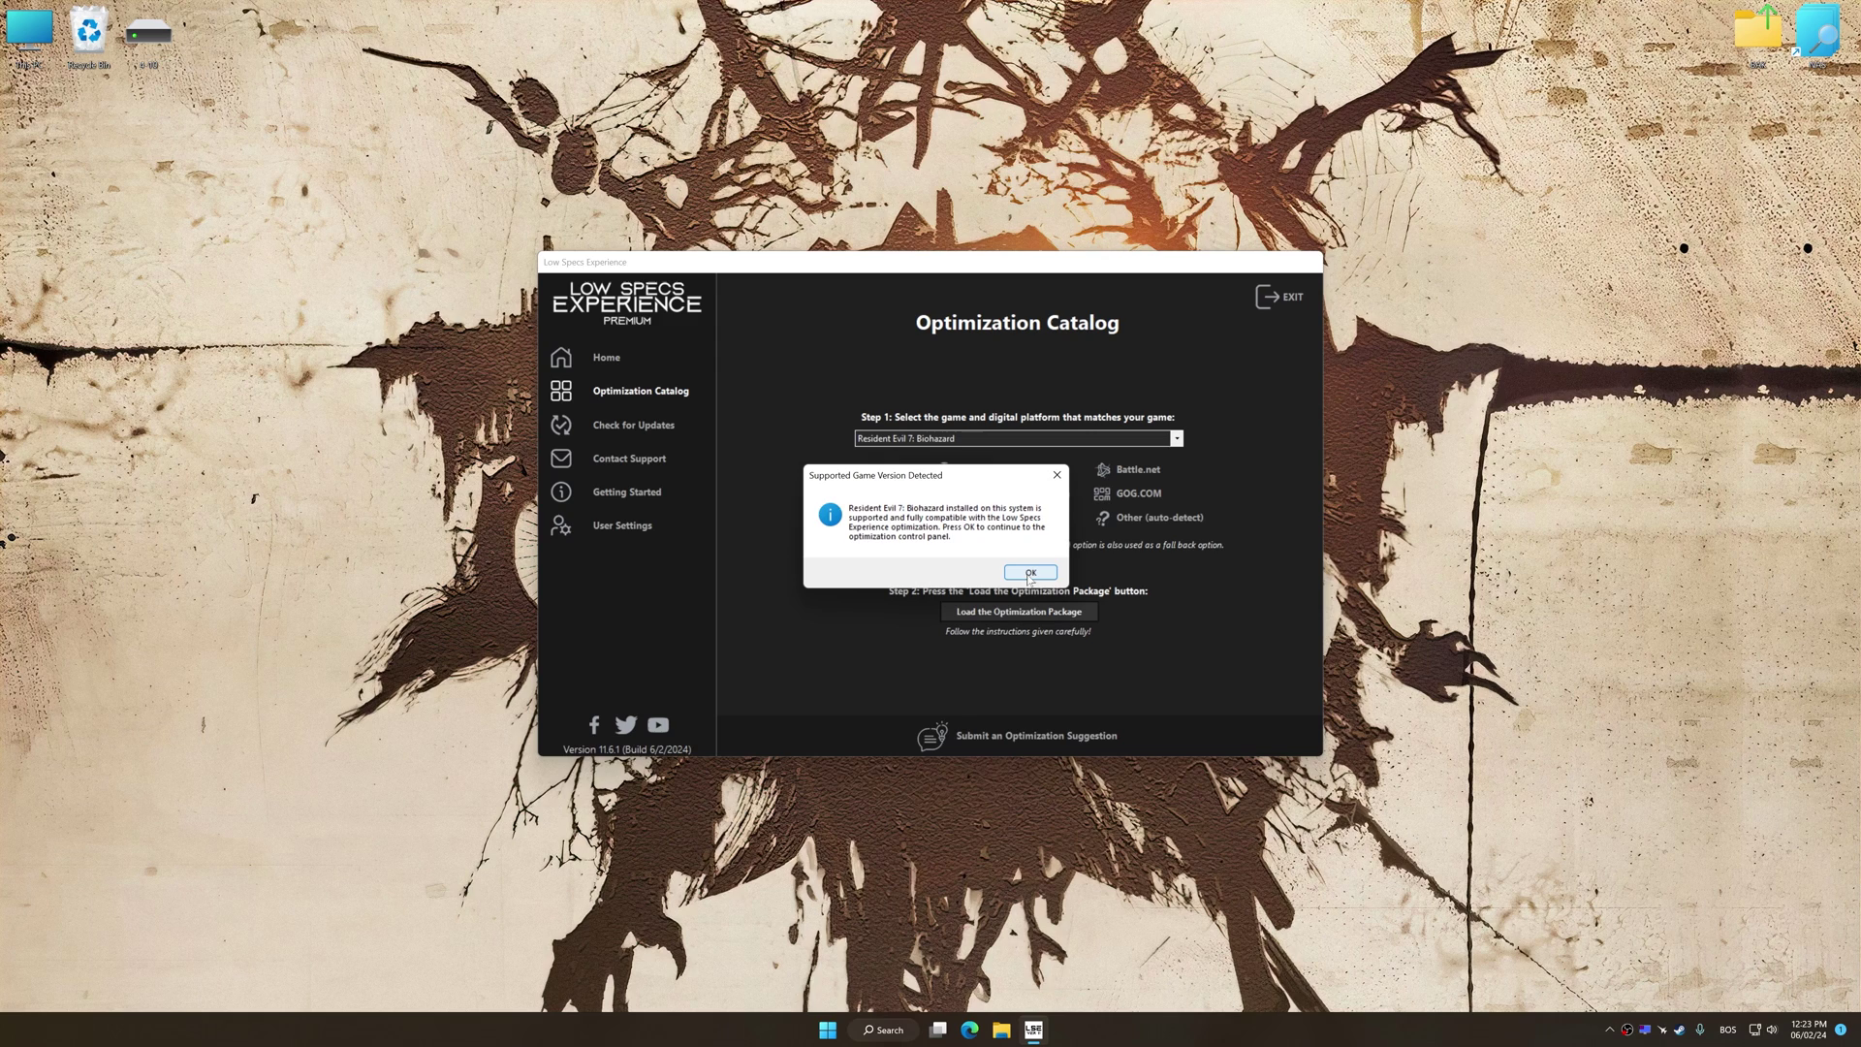
{"action": "left_click", "coordinate": [1030, 575]}
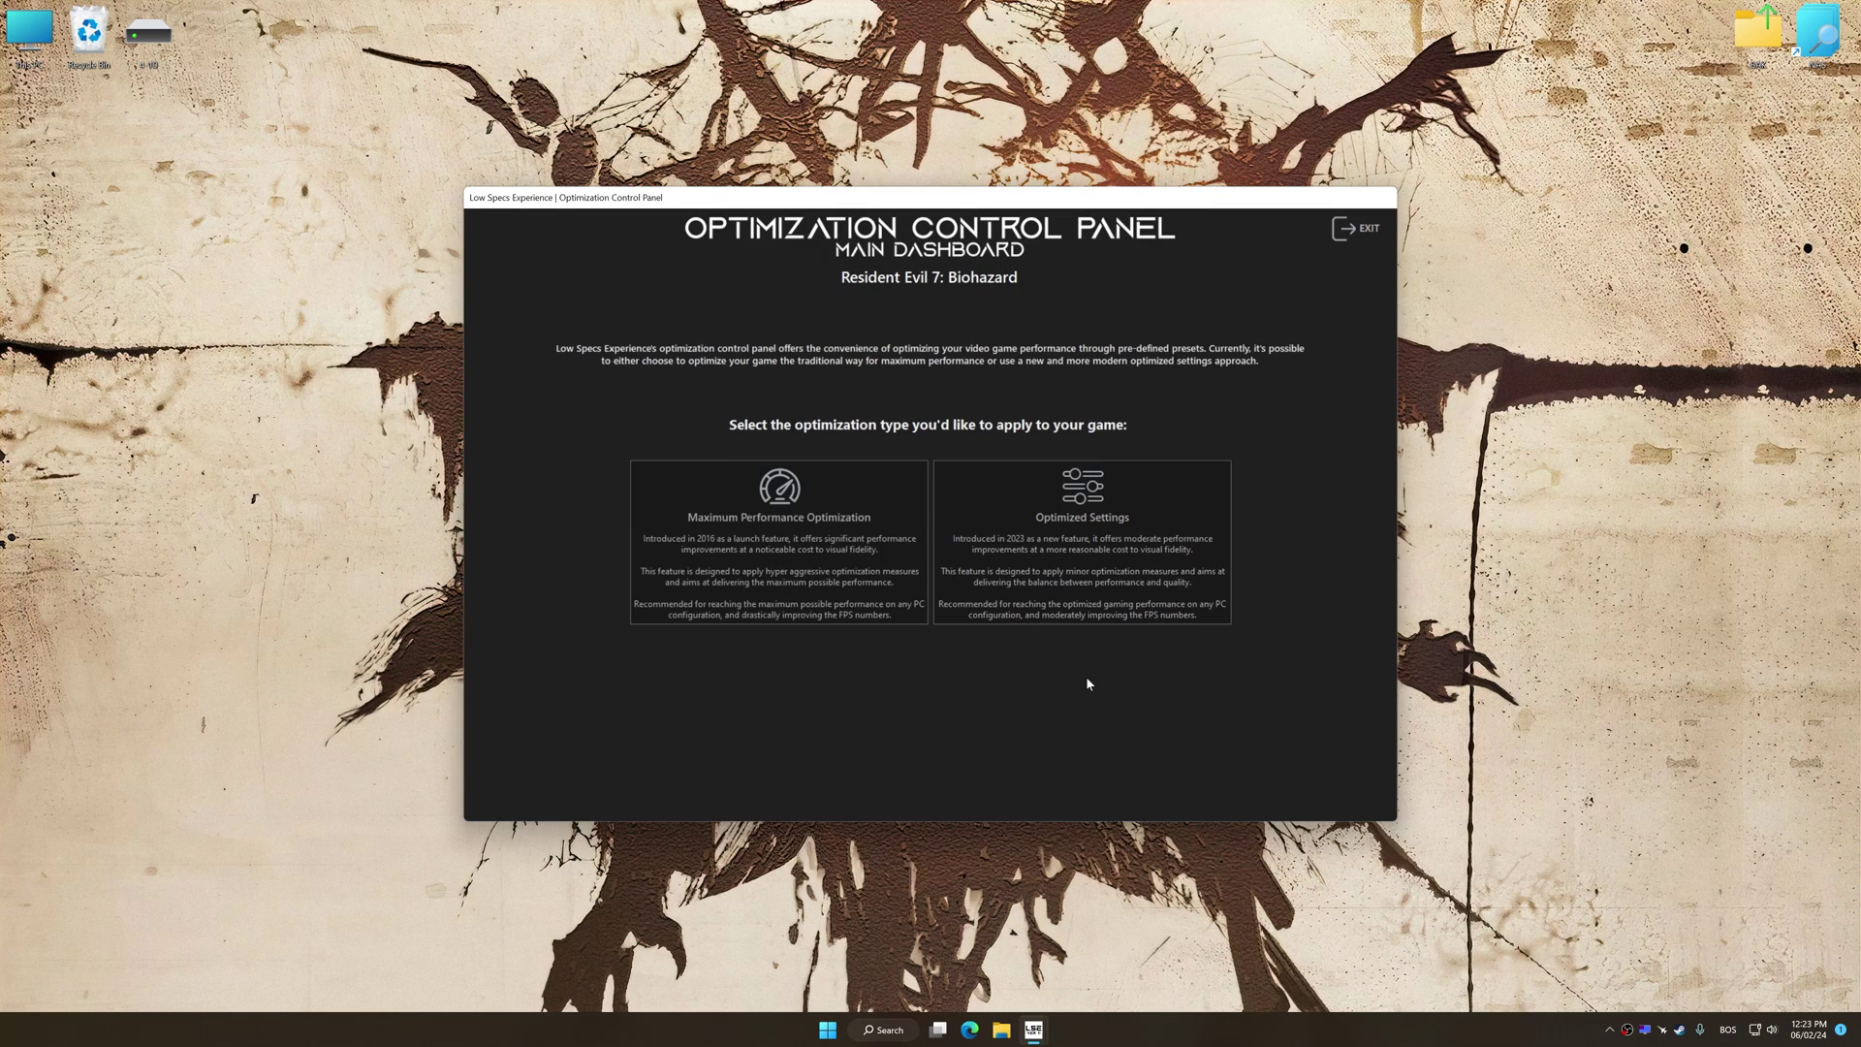
- Apply the Balanced optimization at 3840 x 2160, then return to the optimized settings page
{"action": "left_click", "coordinate": [1071, 588]}
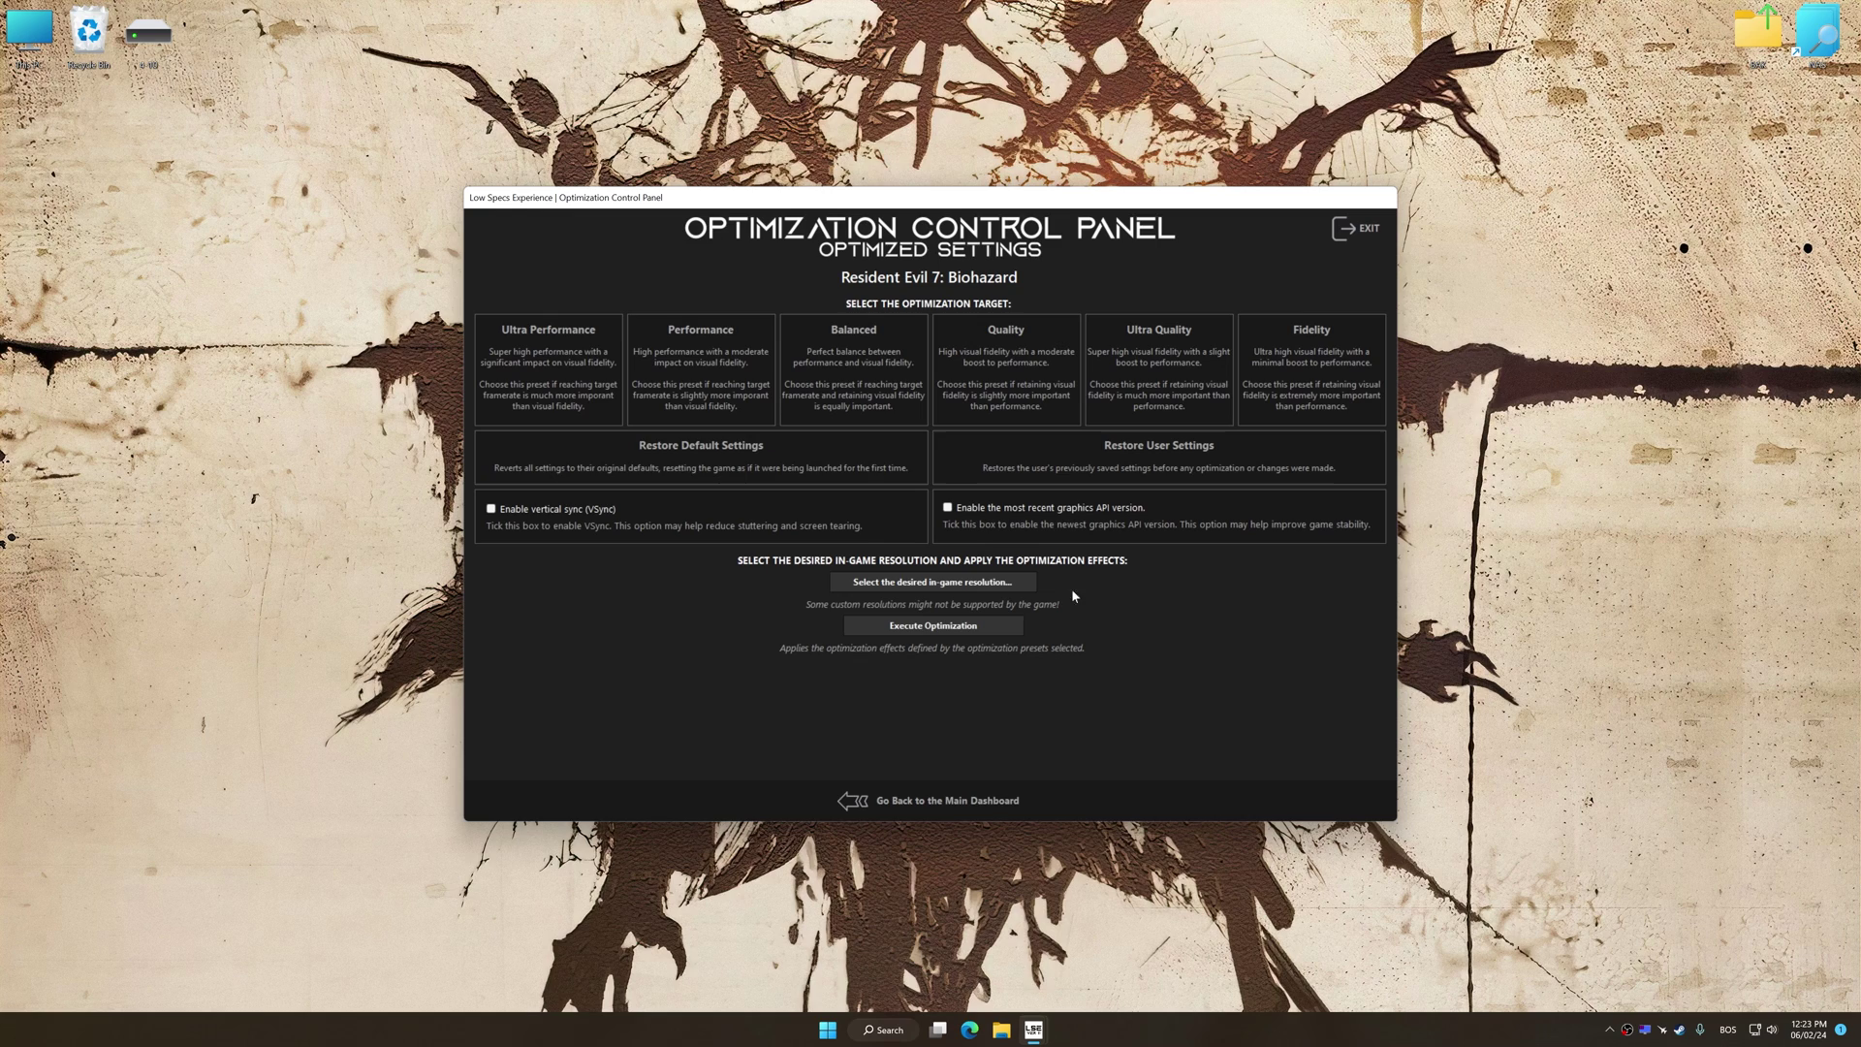
{"action": "left_click", "coordinate": [933, 582]}
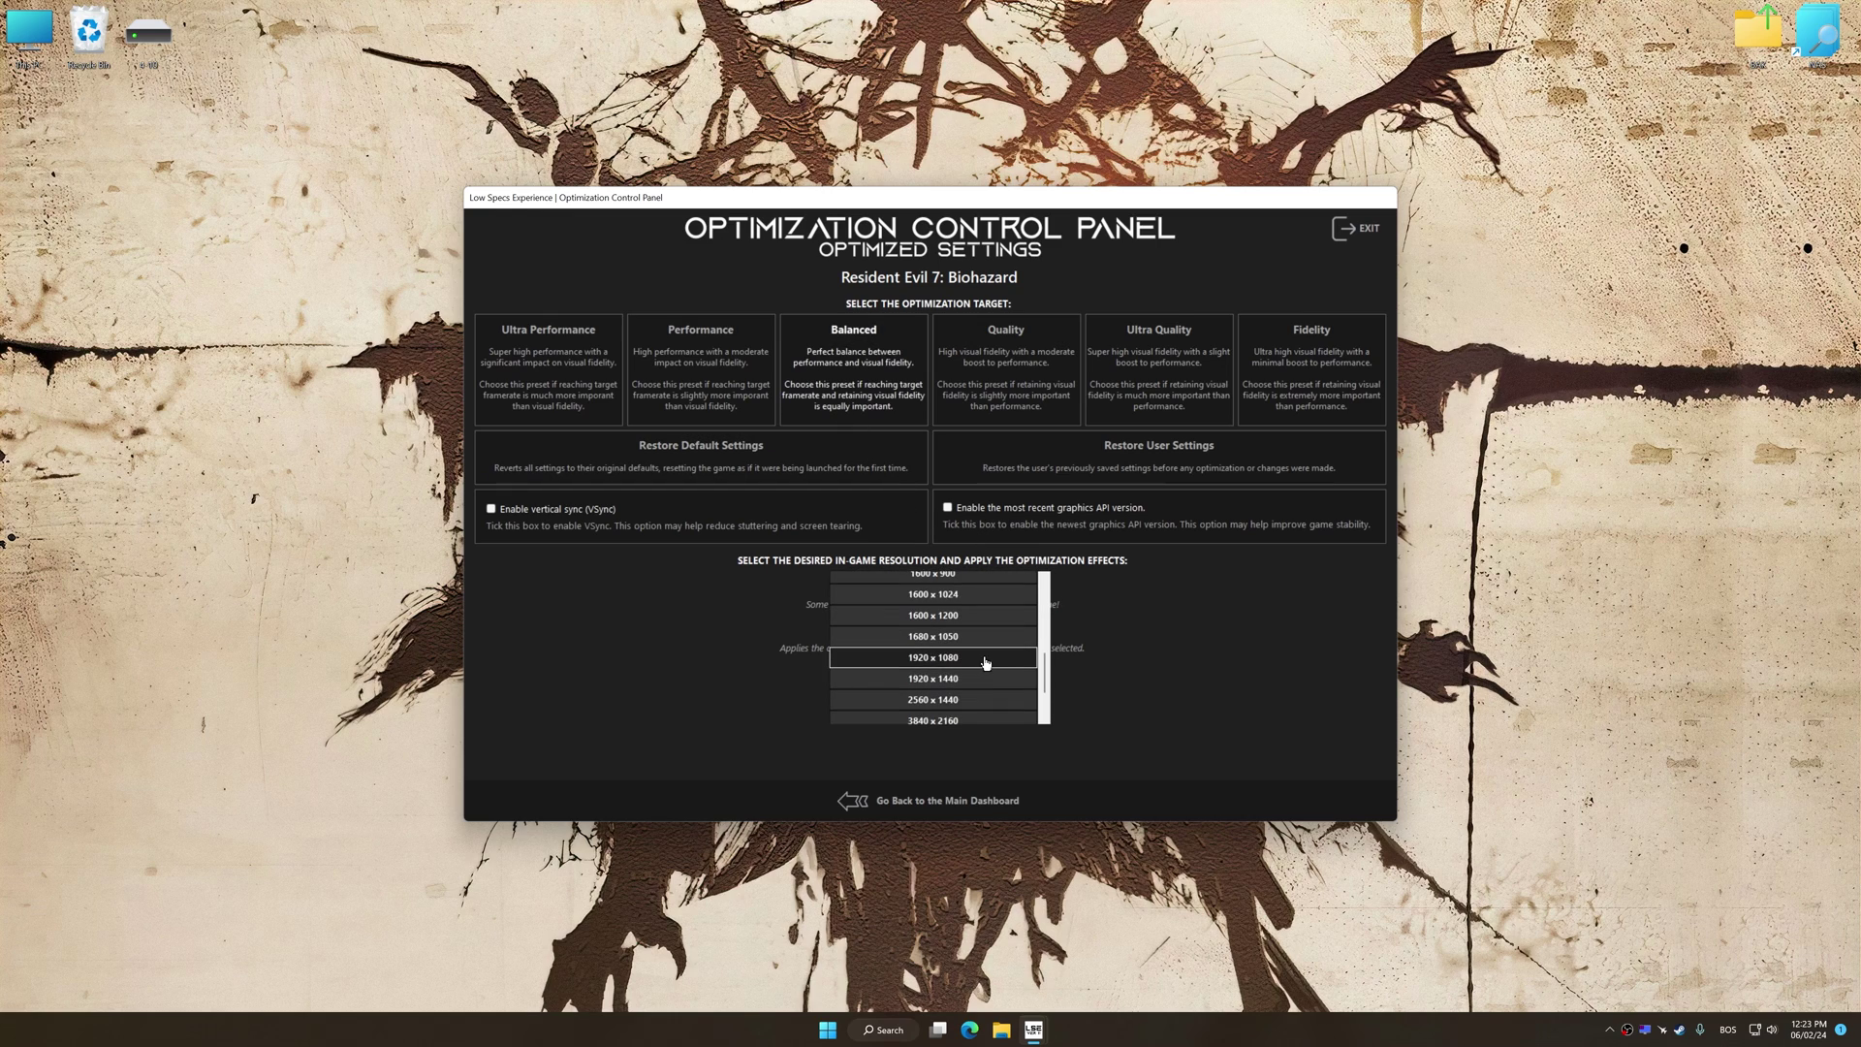
{"action": "scroll", "coordinate": [945, 640], "scroll_direction": "down", "scroll_amount": 3}
{"action": "left_click", "coordinate": [941, 650]}
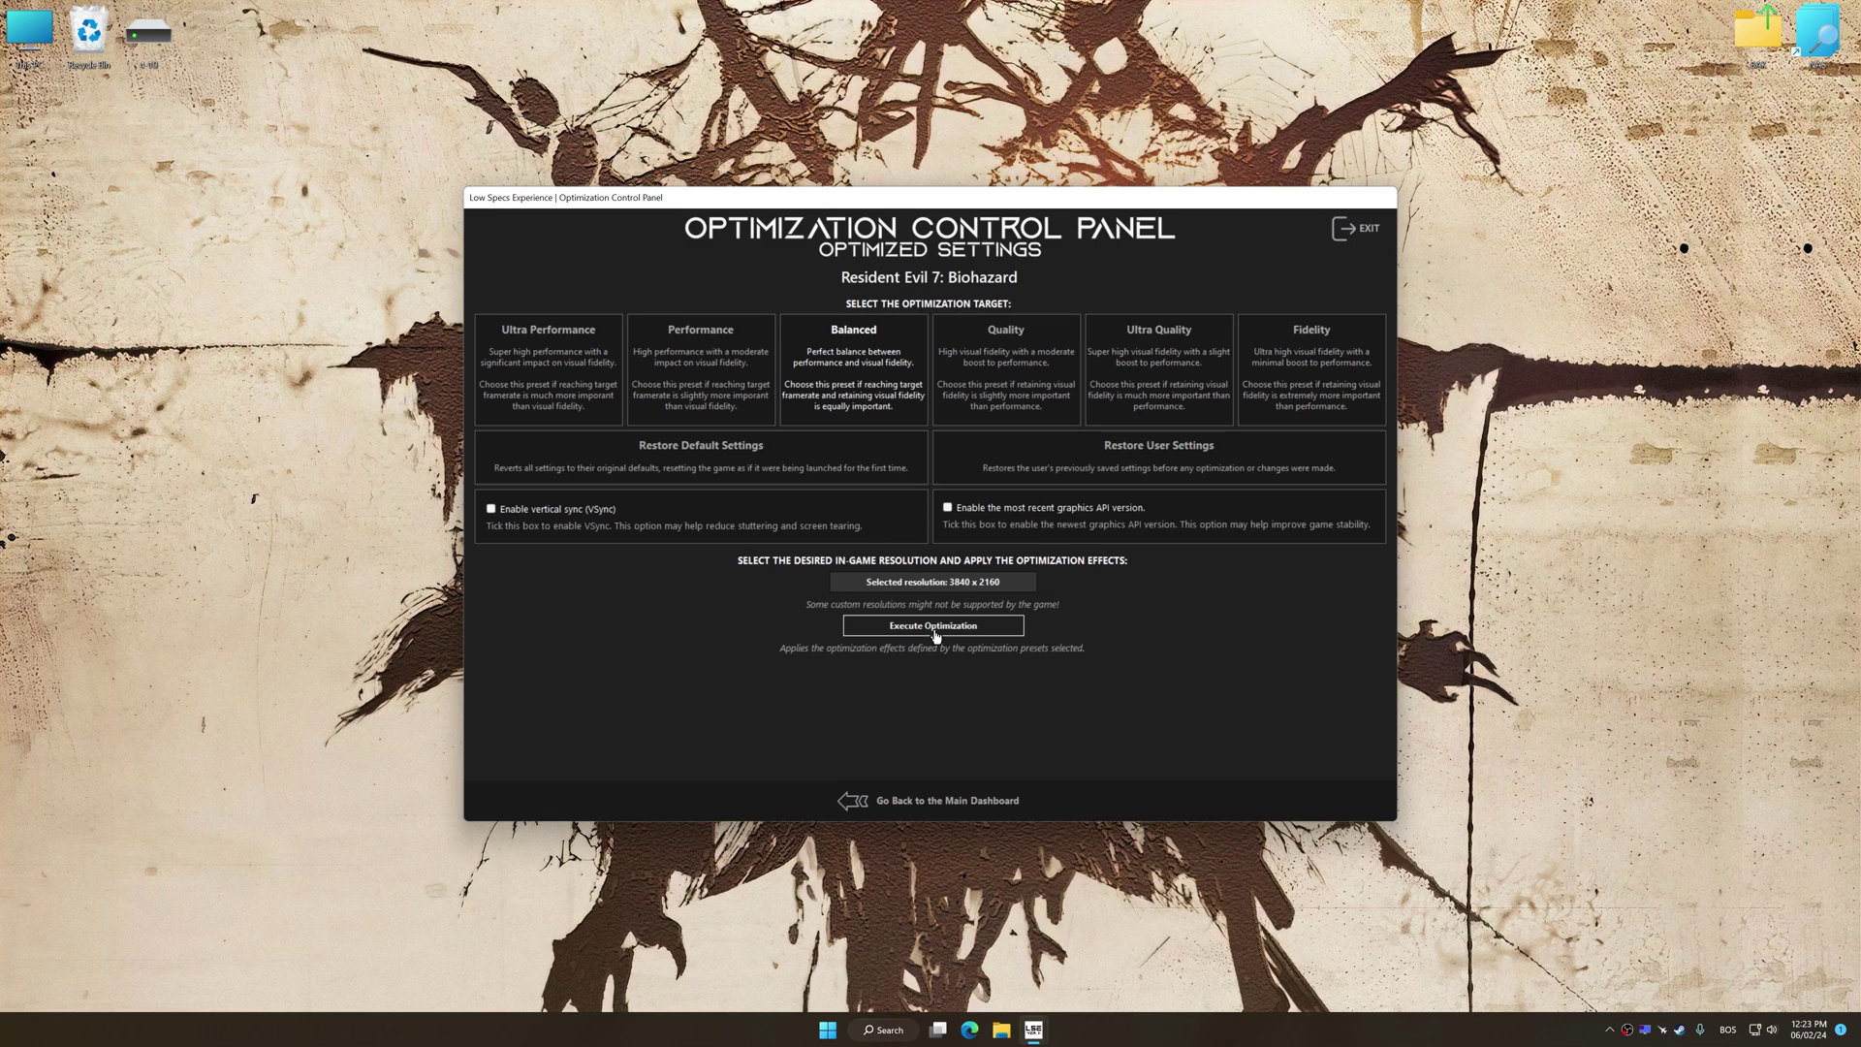
{"action": "left_click", "coordinate": [935, 629]}
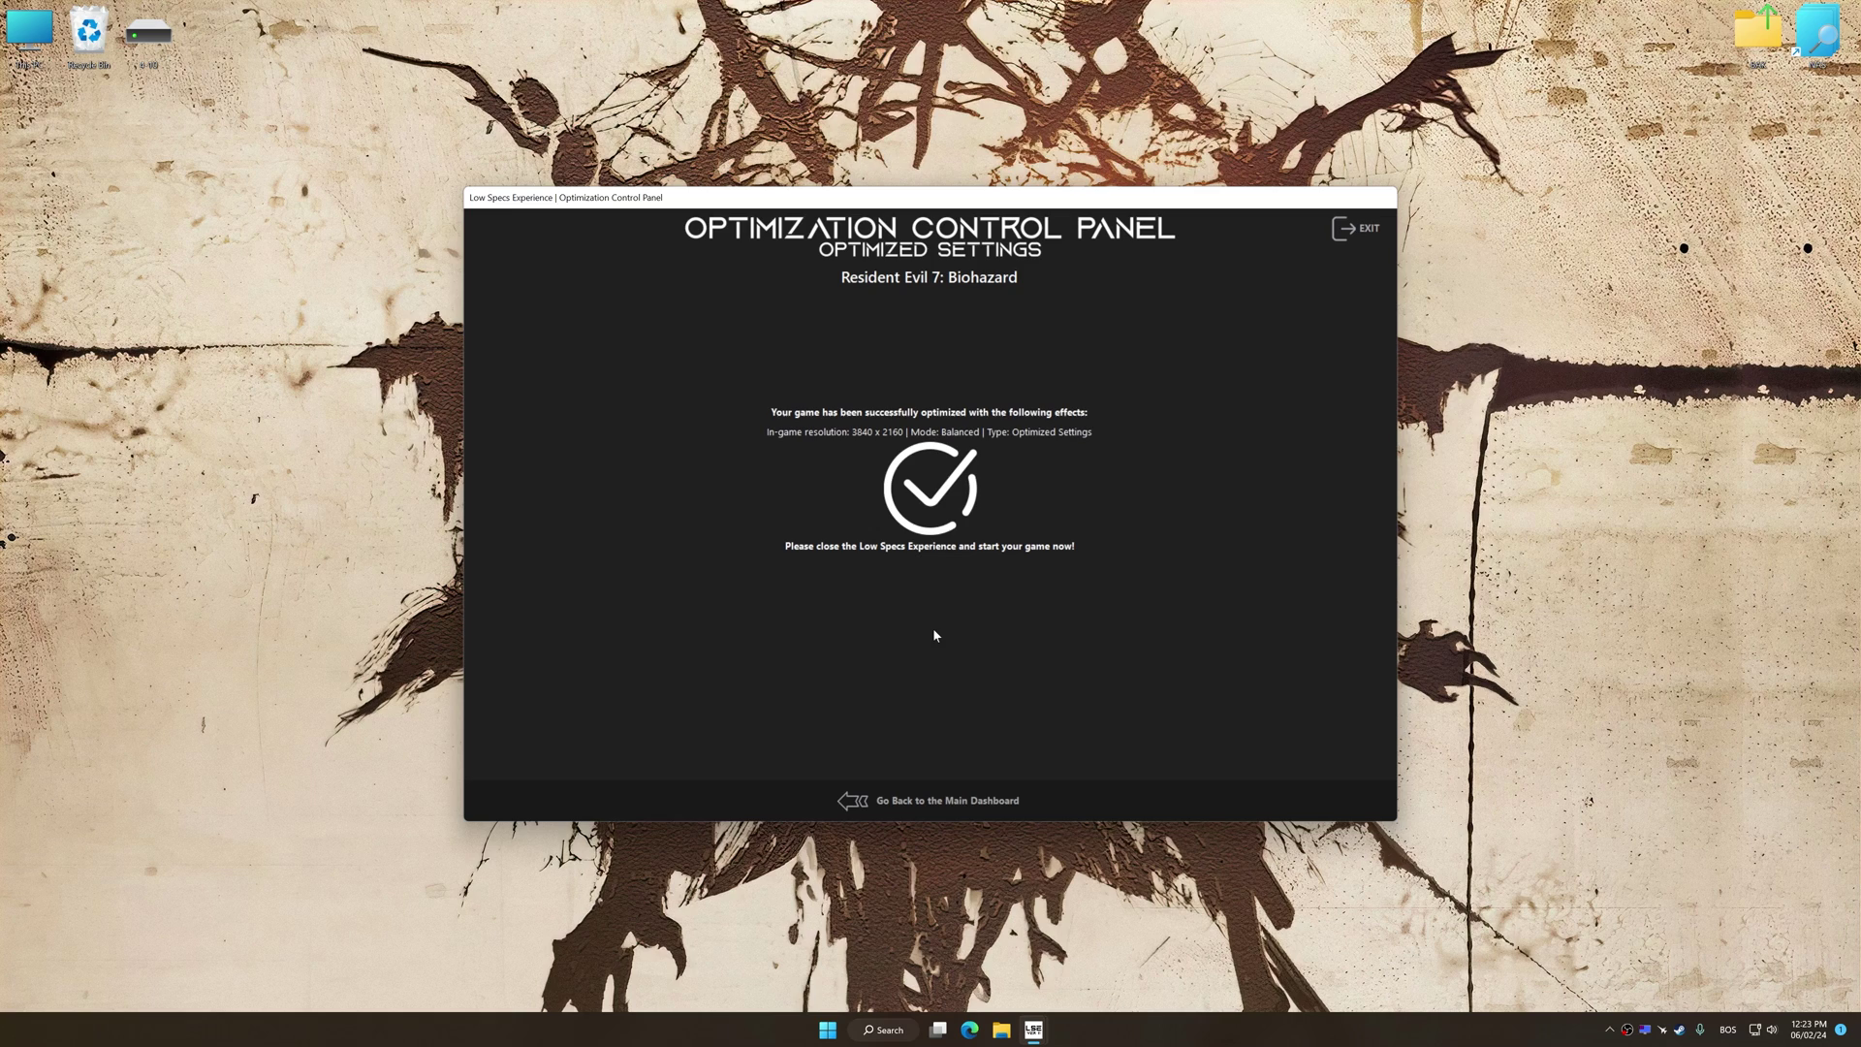
{"action": "left_click", "coordinate": [948, 799]}
{"action": "left_click", "coordinate": [1040, 596]}
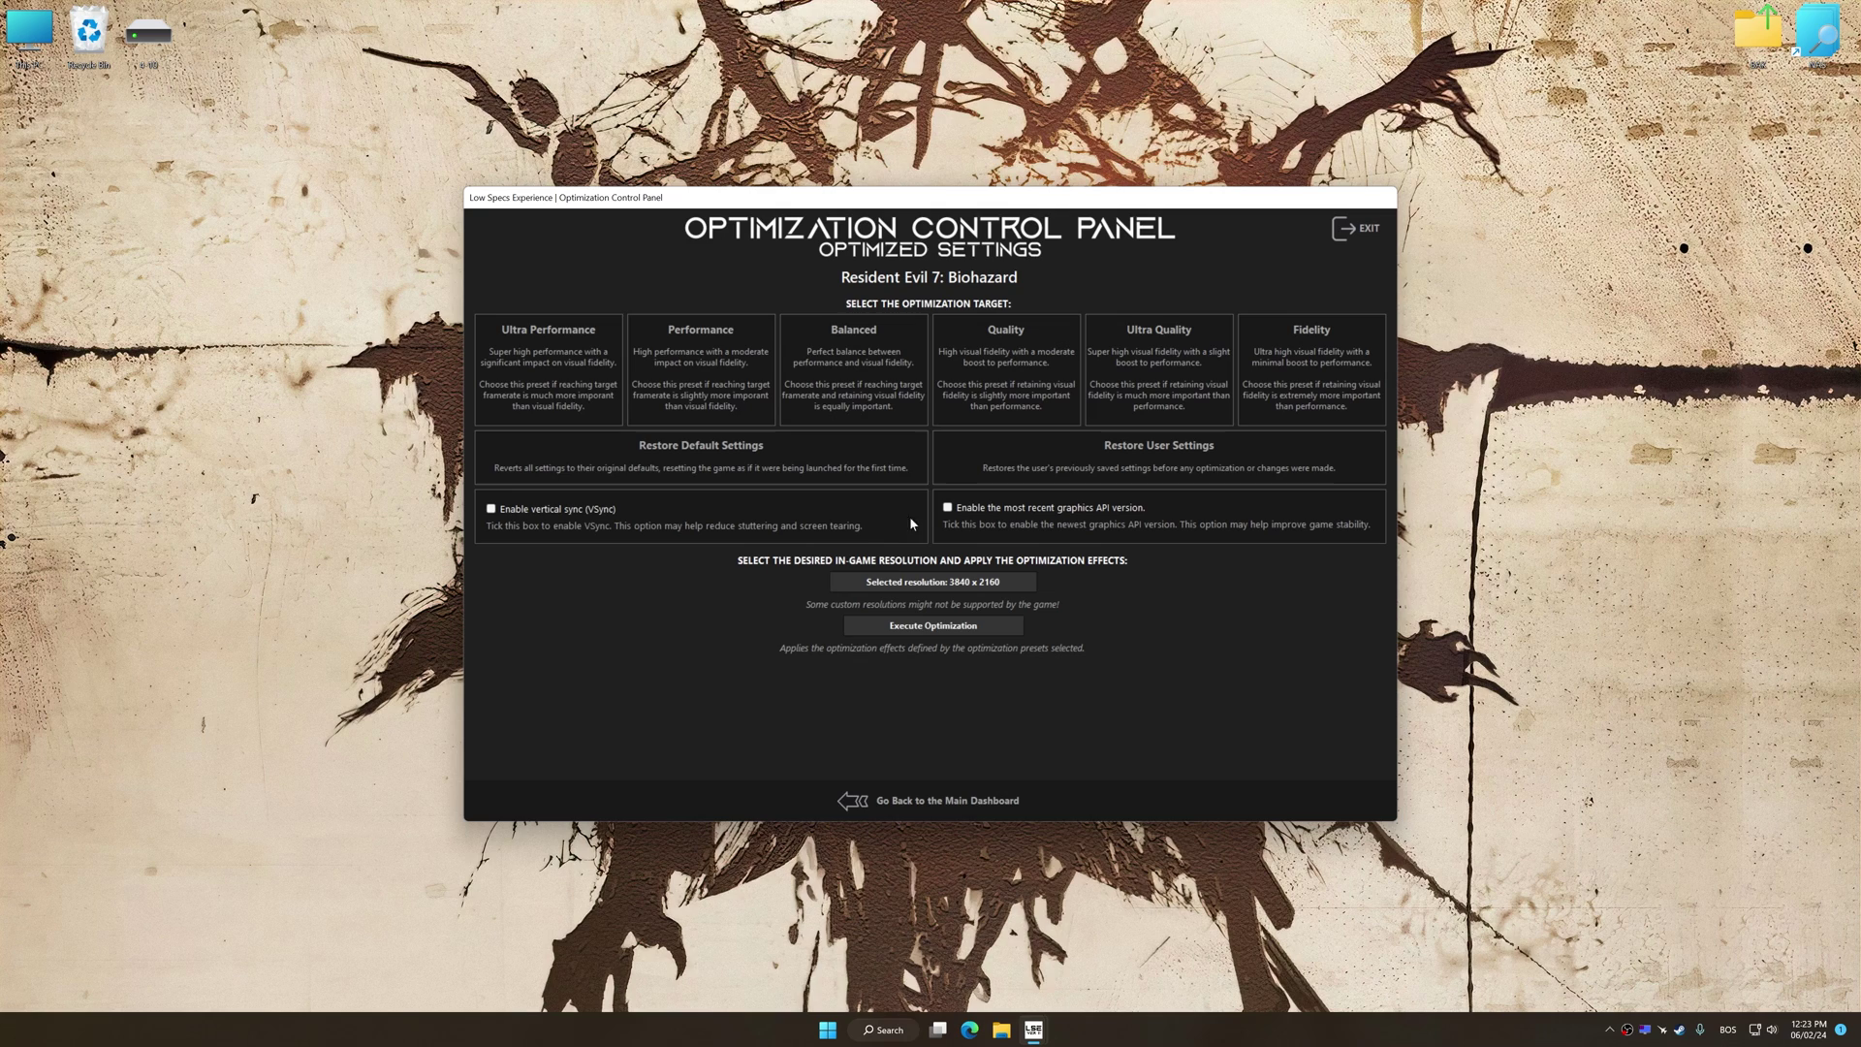
- Restore Resident Evil 7's backed-up user settings, confirming with Yes
{"action": "left_click", "coordinate": [989, 467]}
{"action": "left_click", "coordinate": [988, 569]}
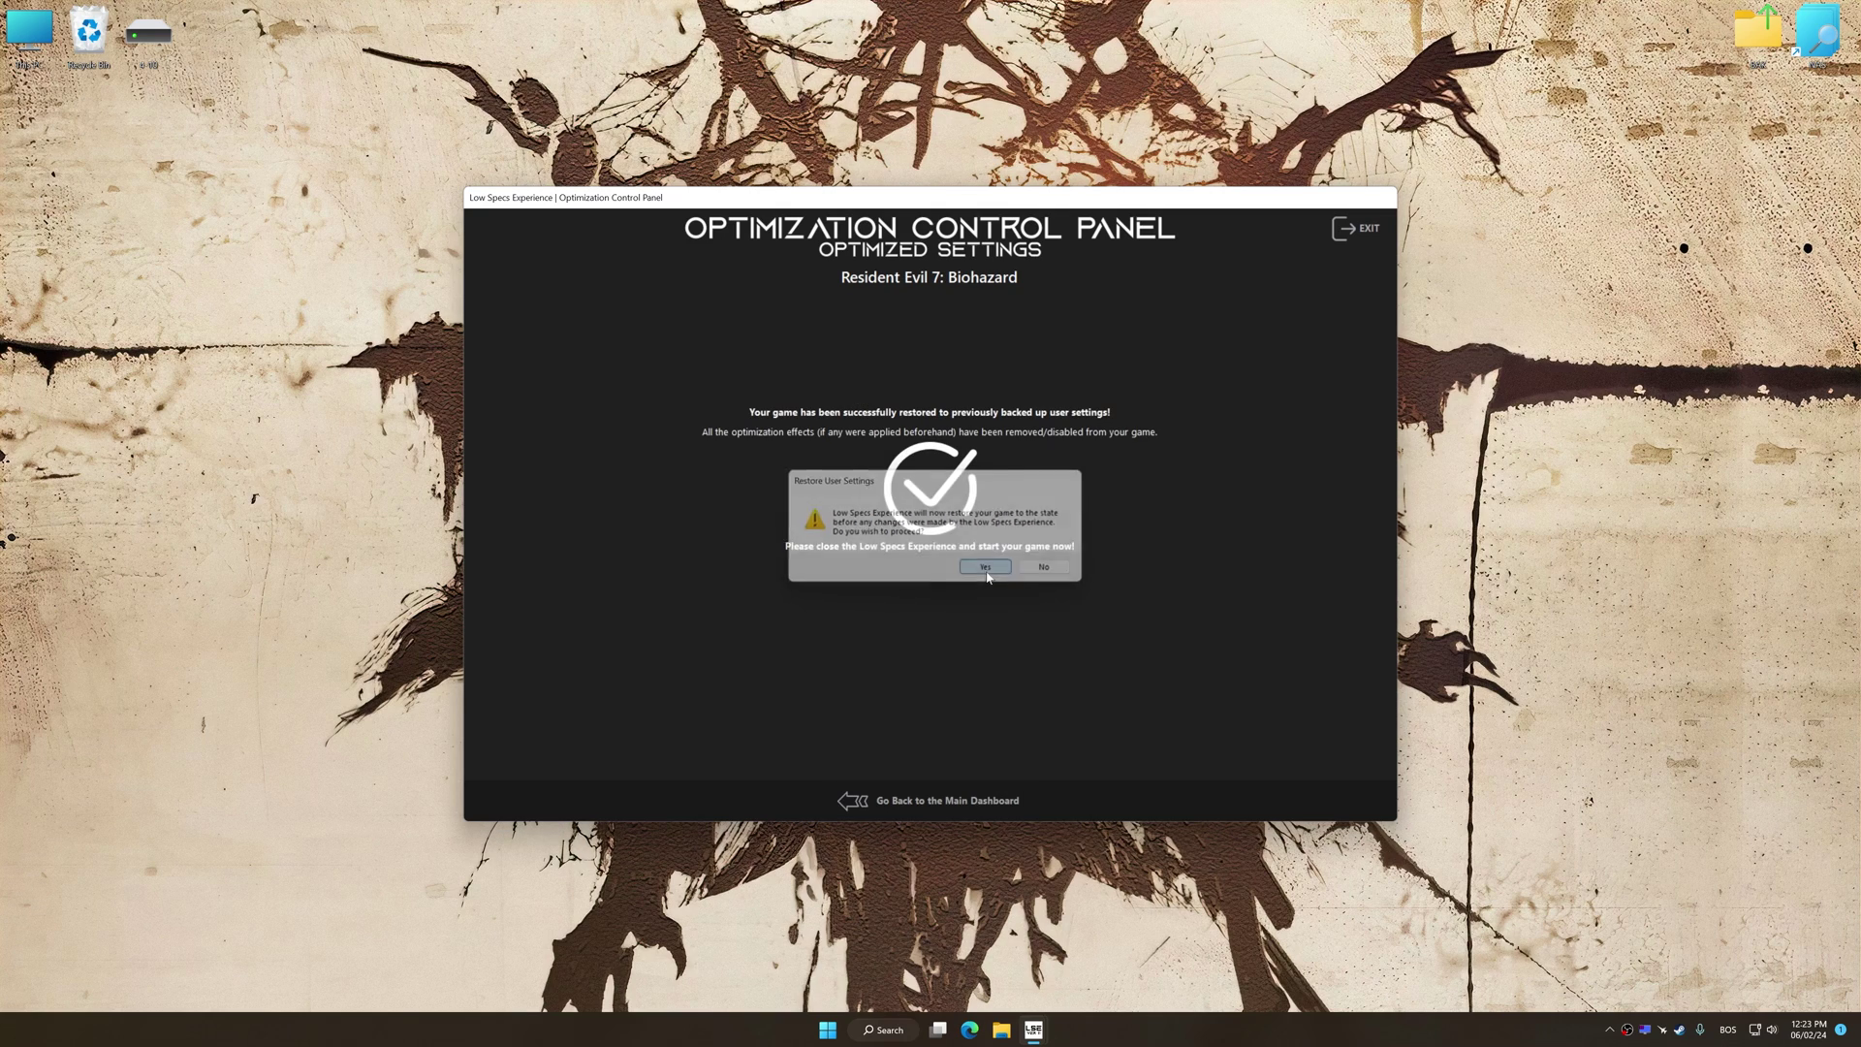